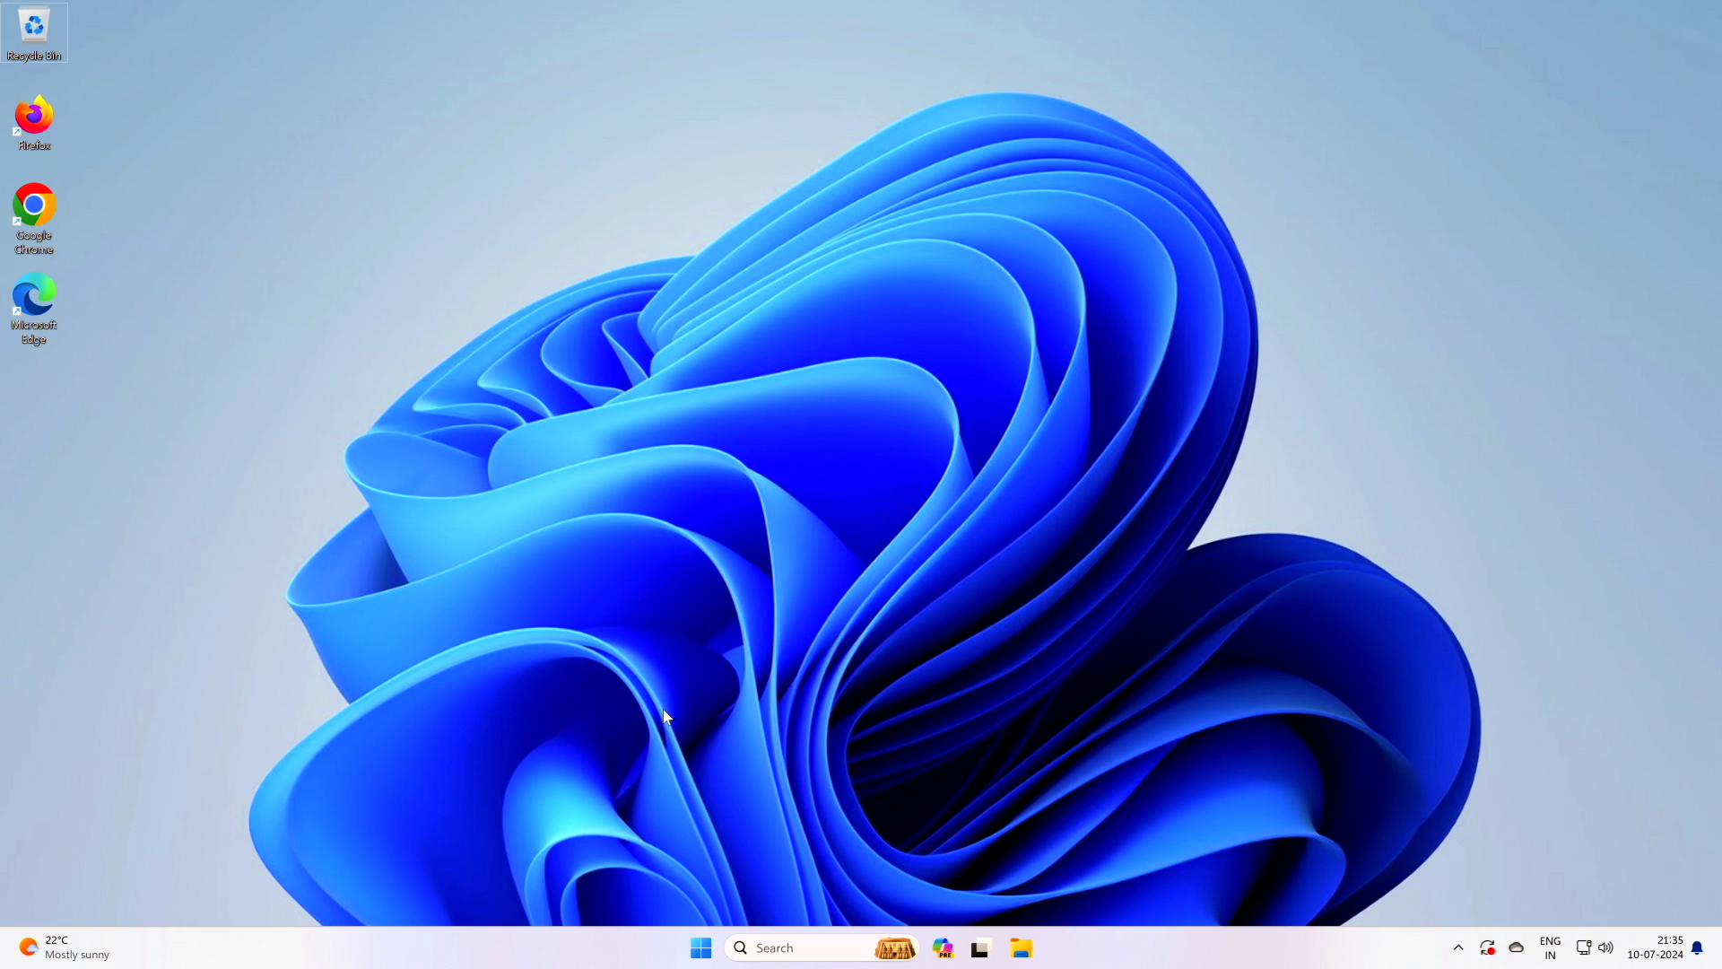
- Browse in File Explorer from This PC through C:\Windows\System32\drivers into the etc folder
click(1023, 948)
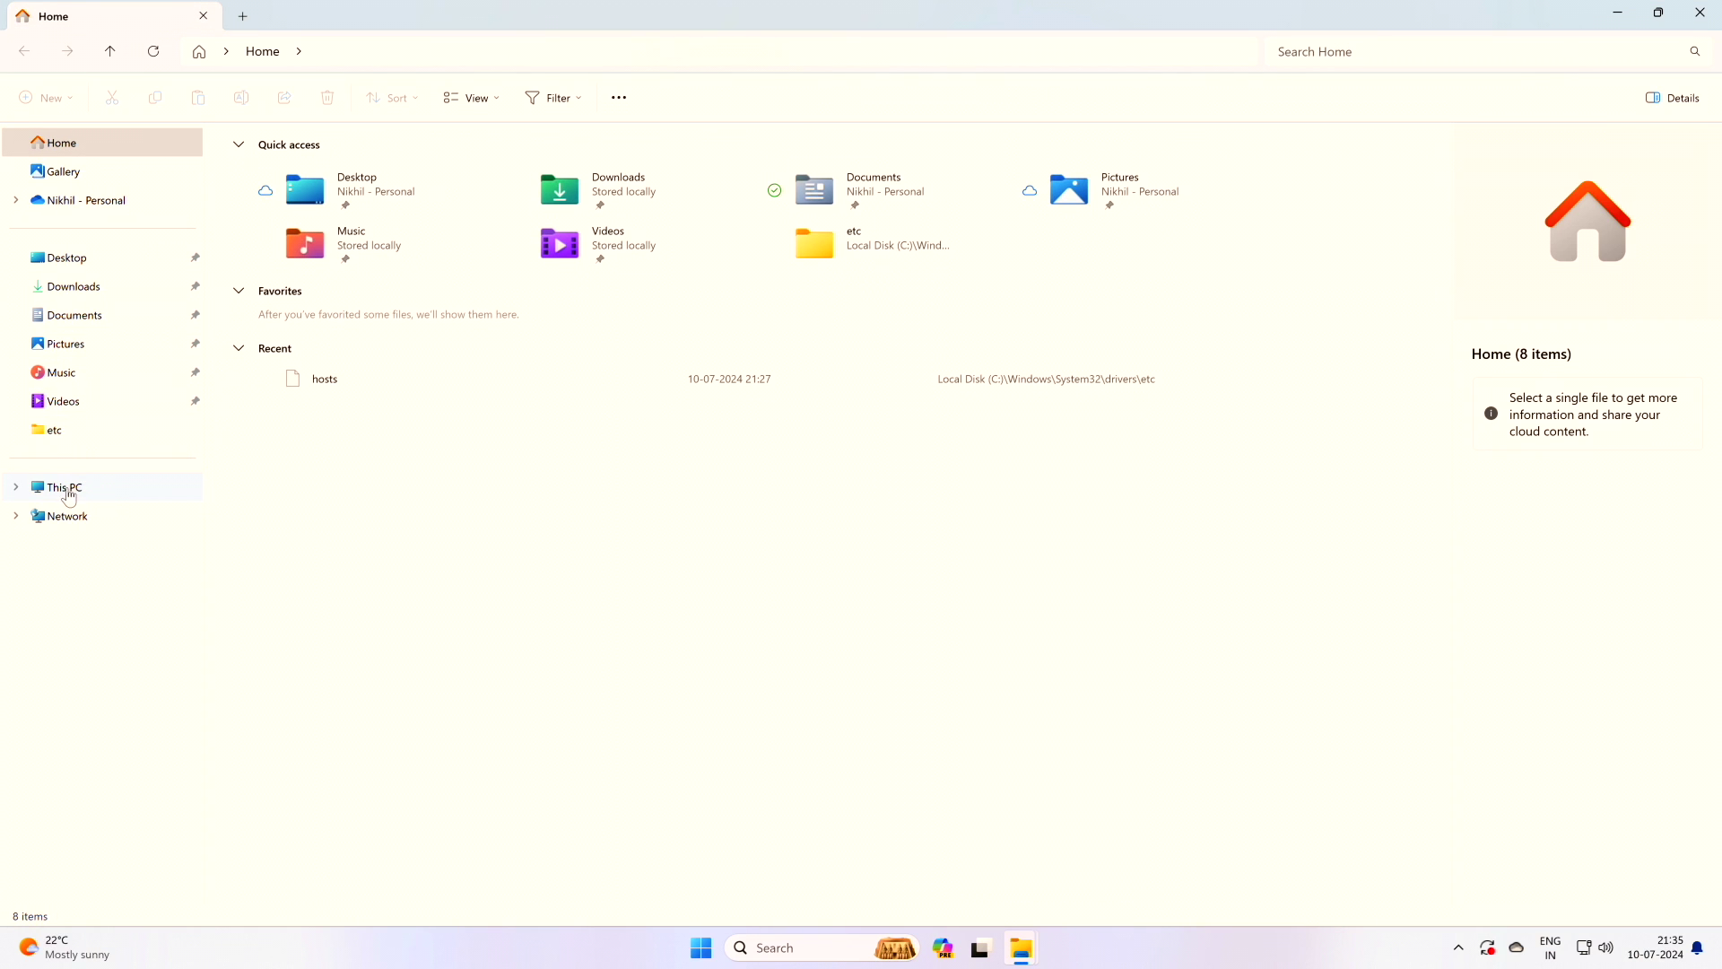
click(87, 491)
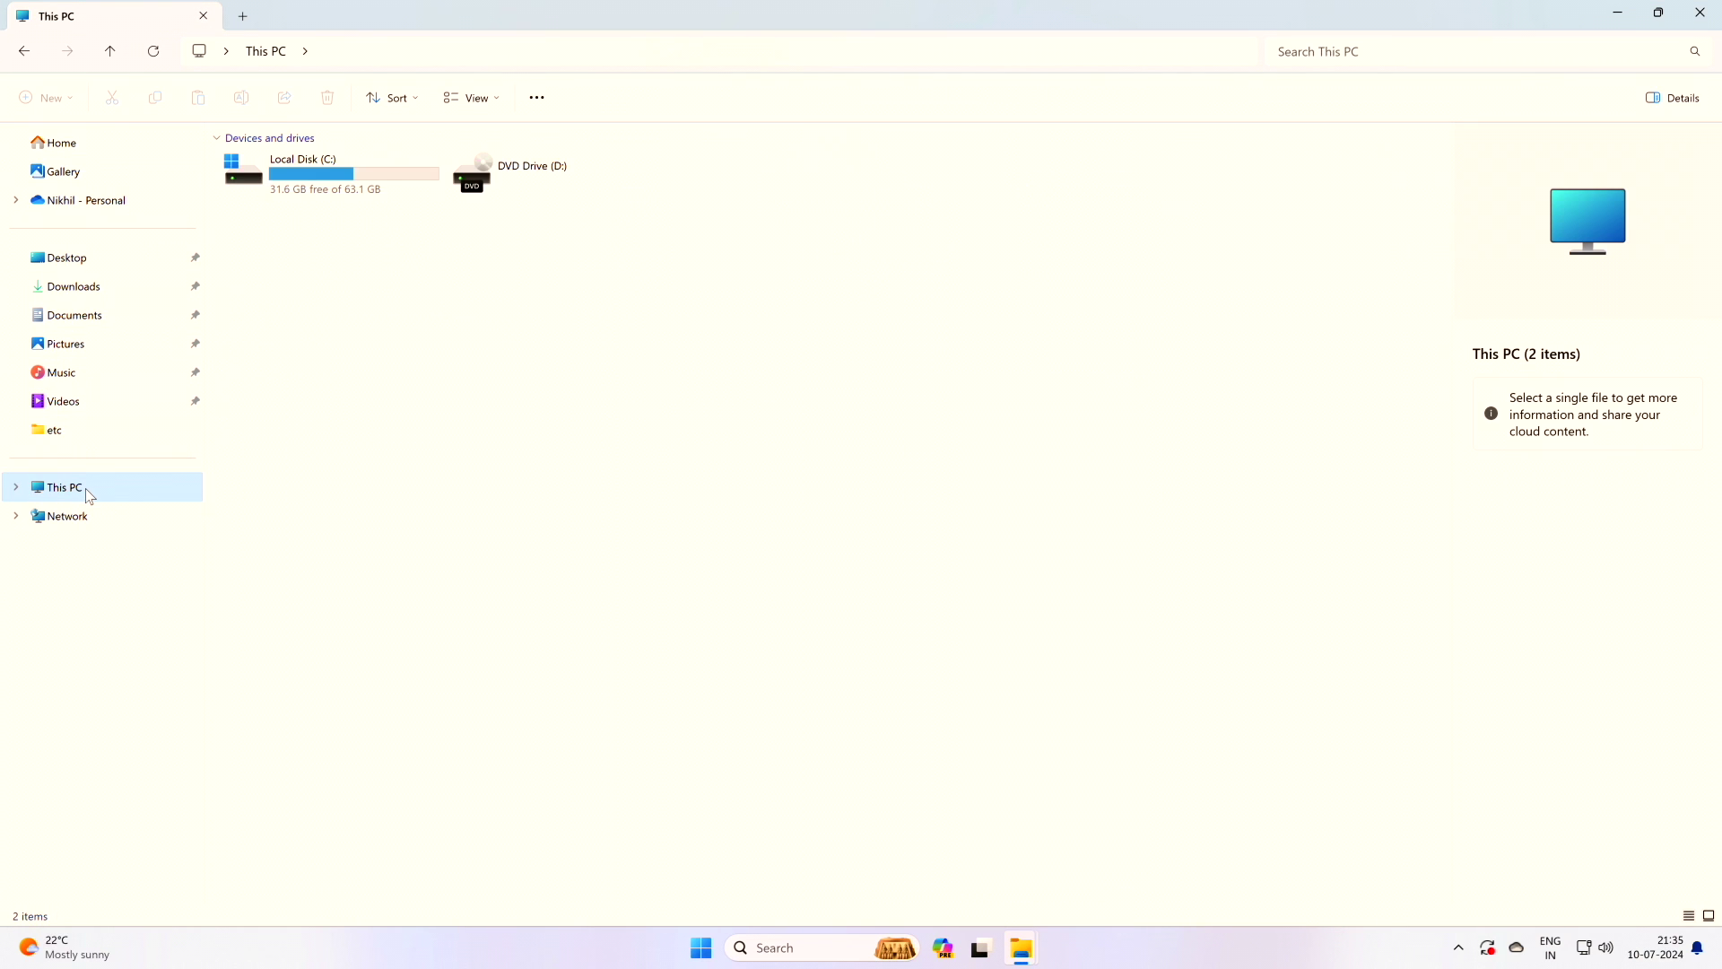
double_click(344, 178)
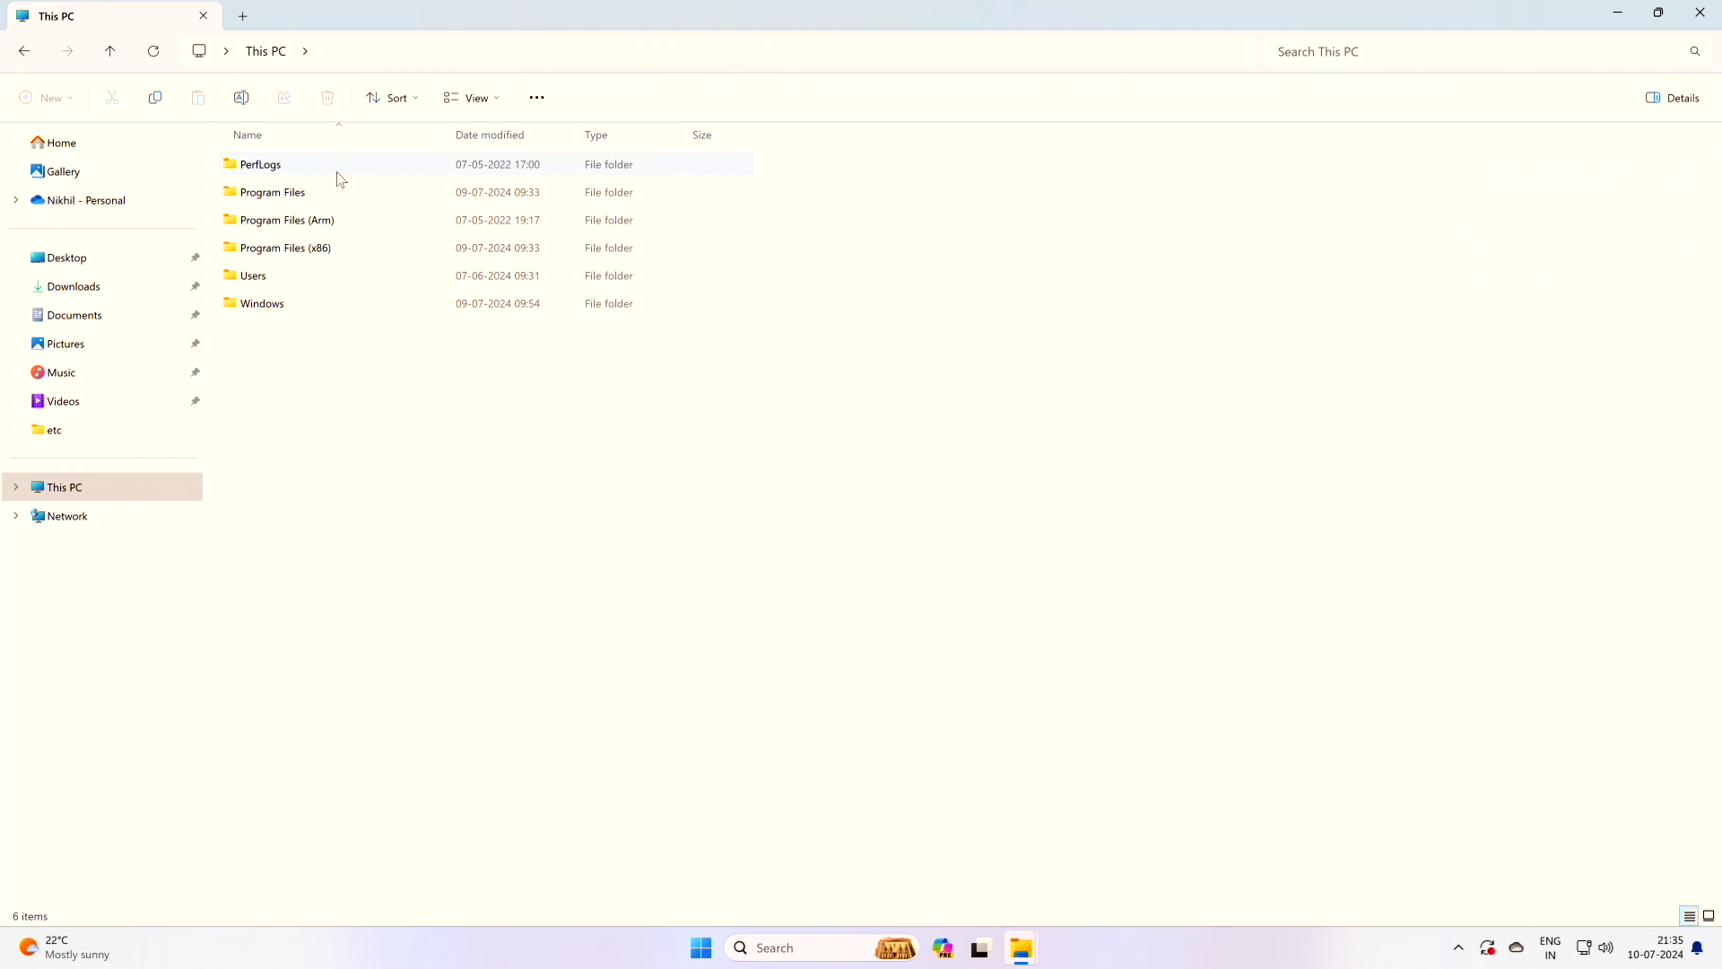
double_click(296, 307)
scroll(386, 341, down, 5)
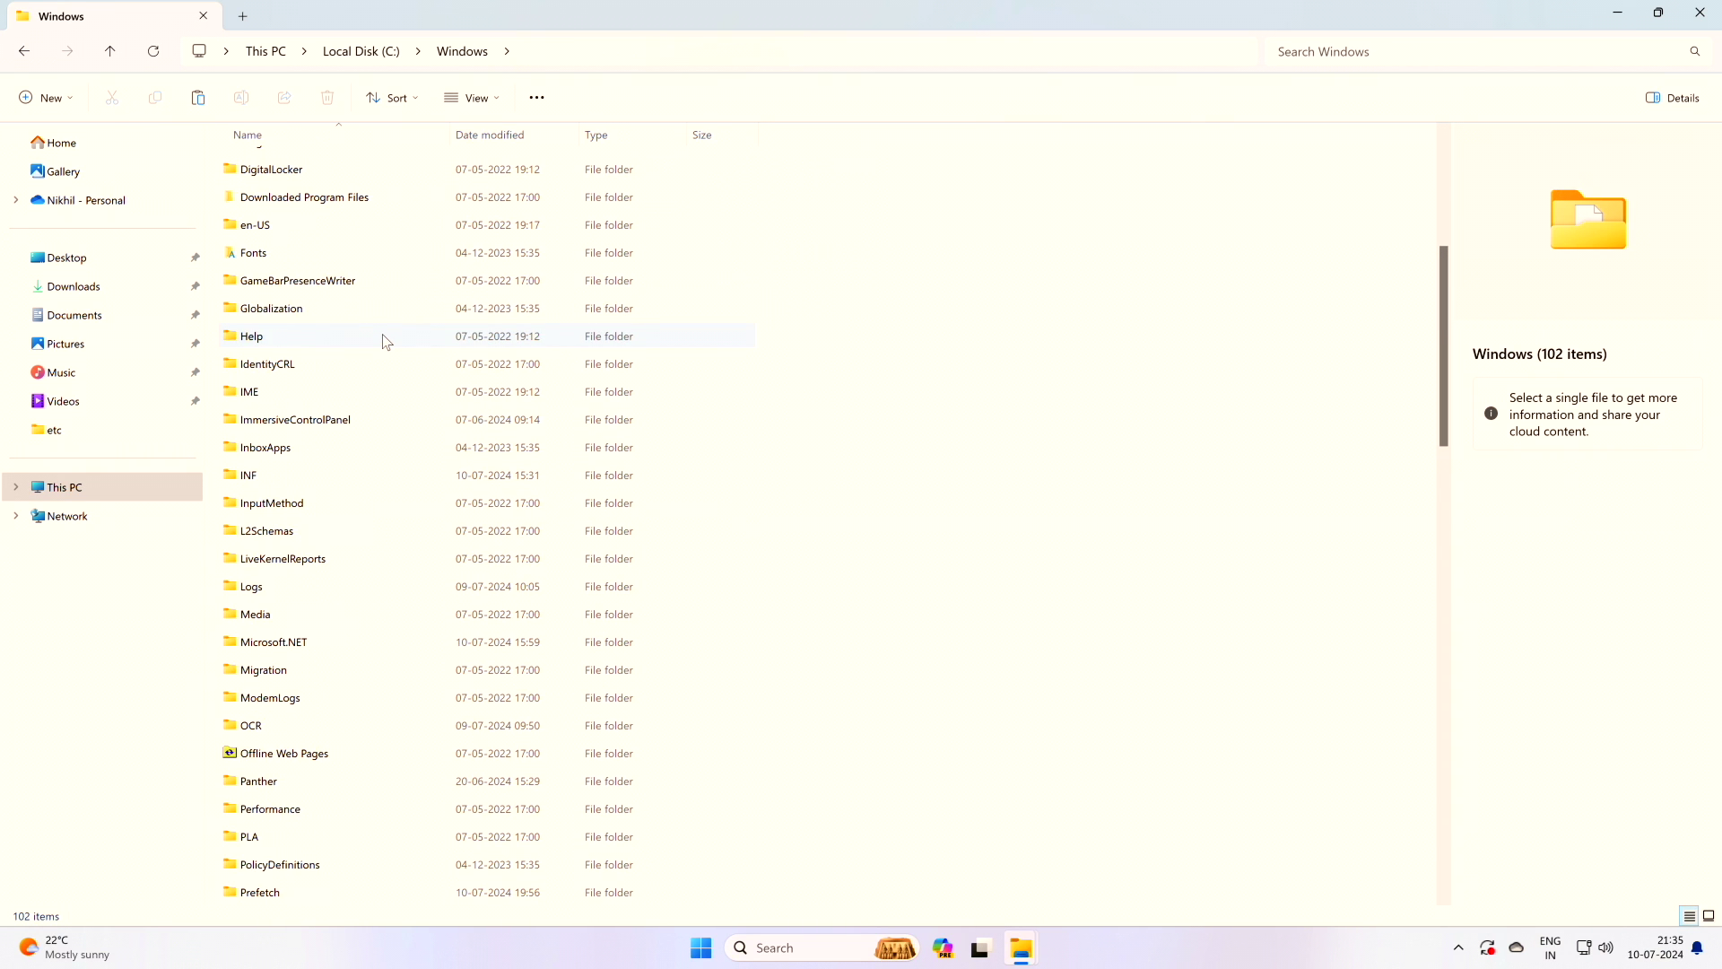
scroll(385, 341, down, 4)
scroll(383, 346, down, 6)
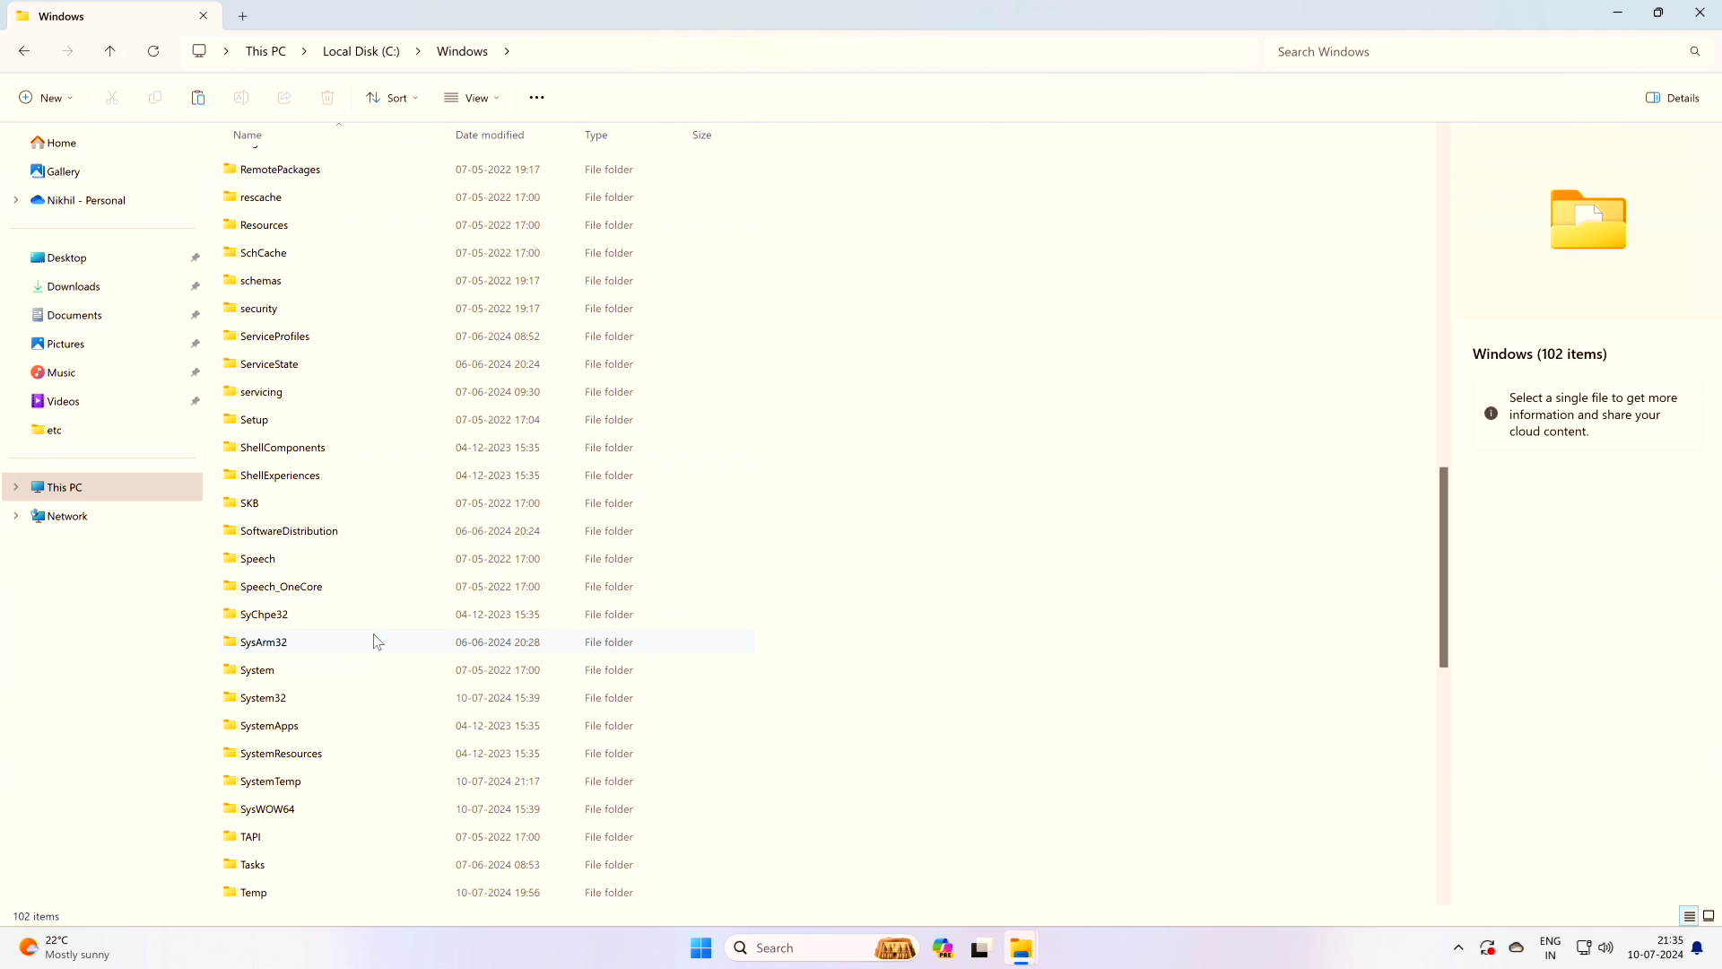
double_click(302, 699)
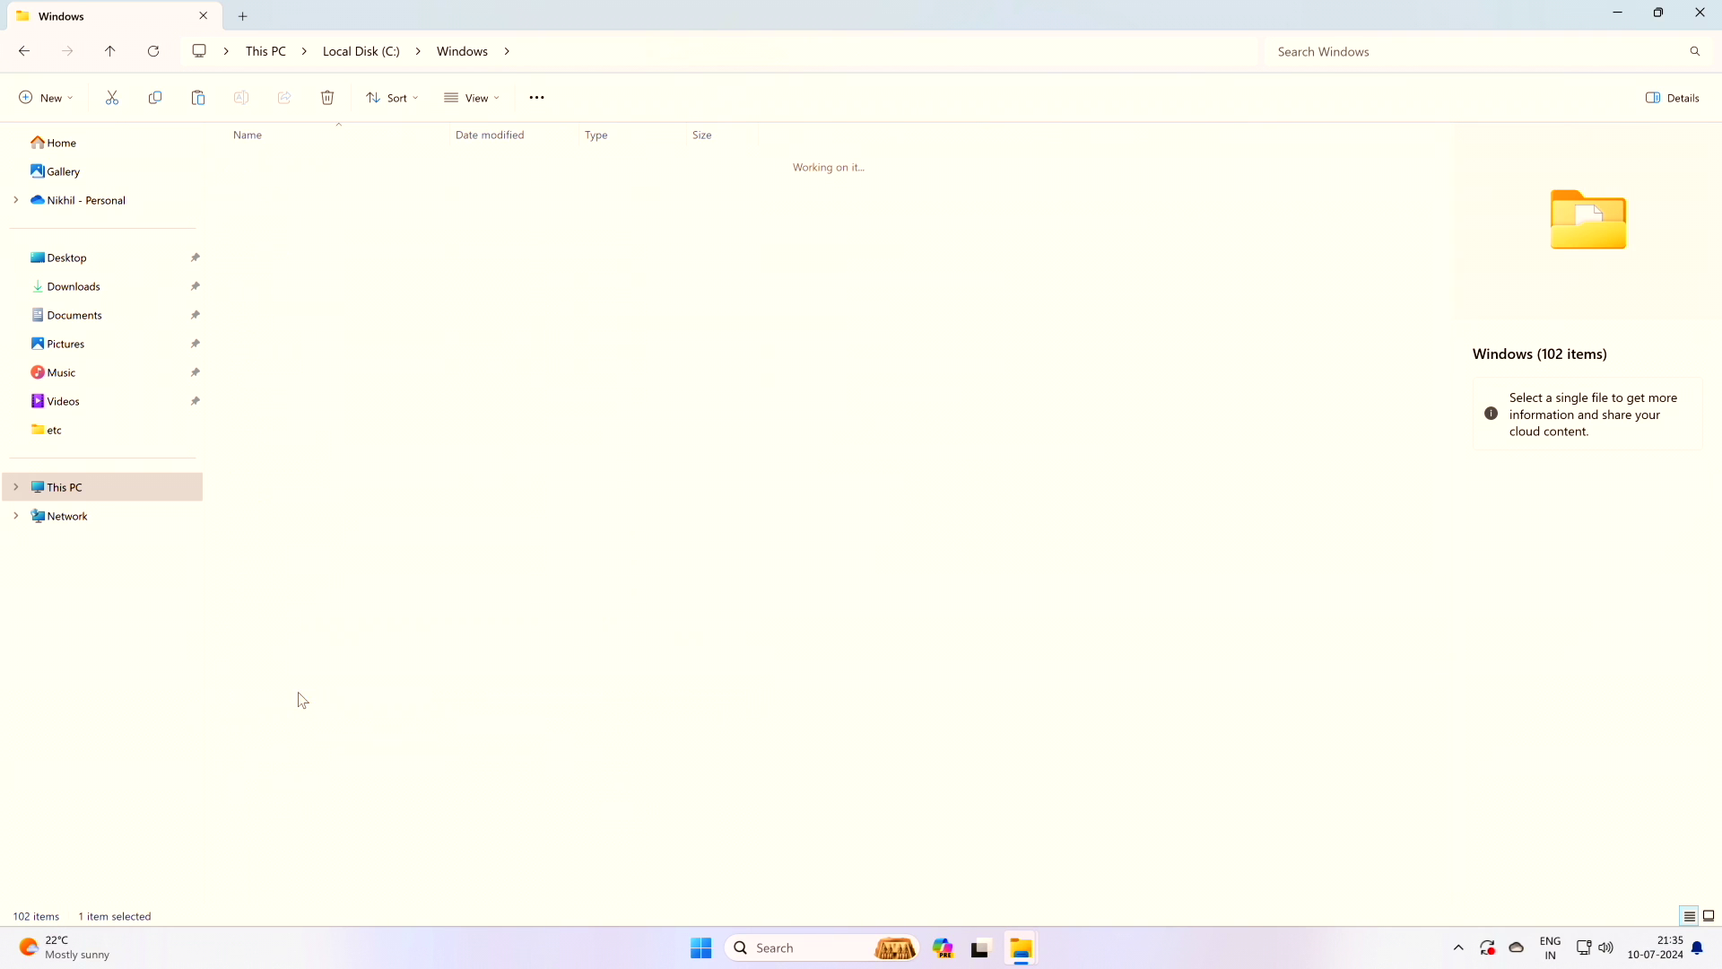
scroll(332, 413, down, 2)
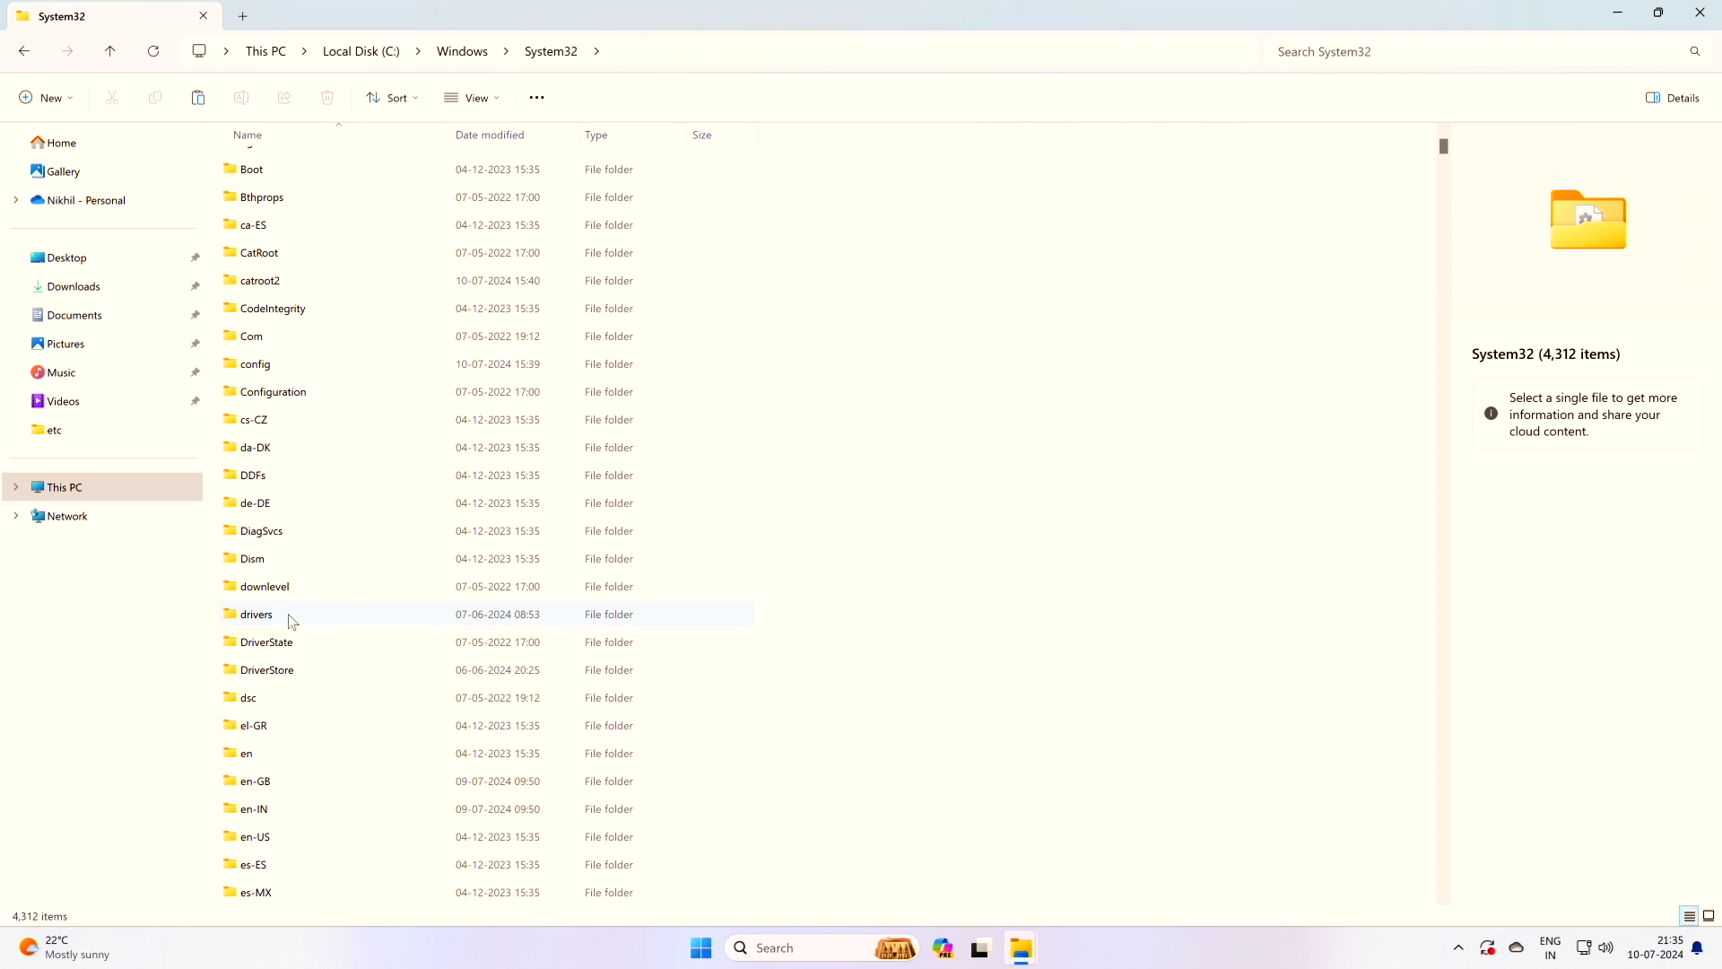
double_click(257, 614)
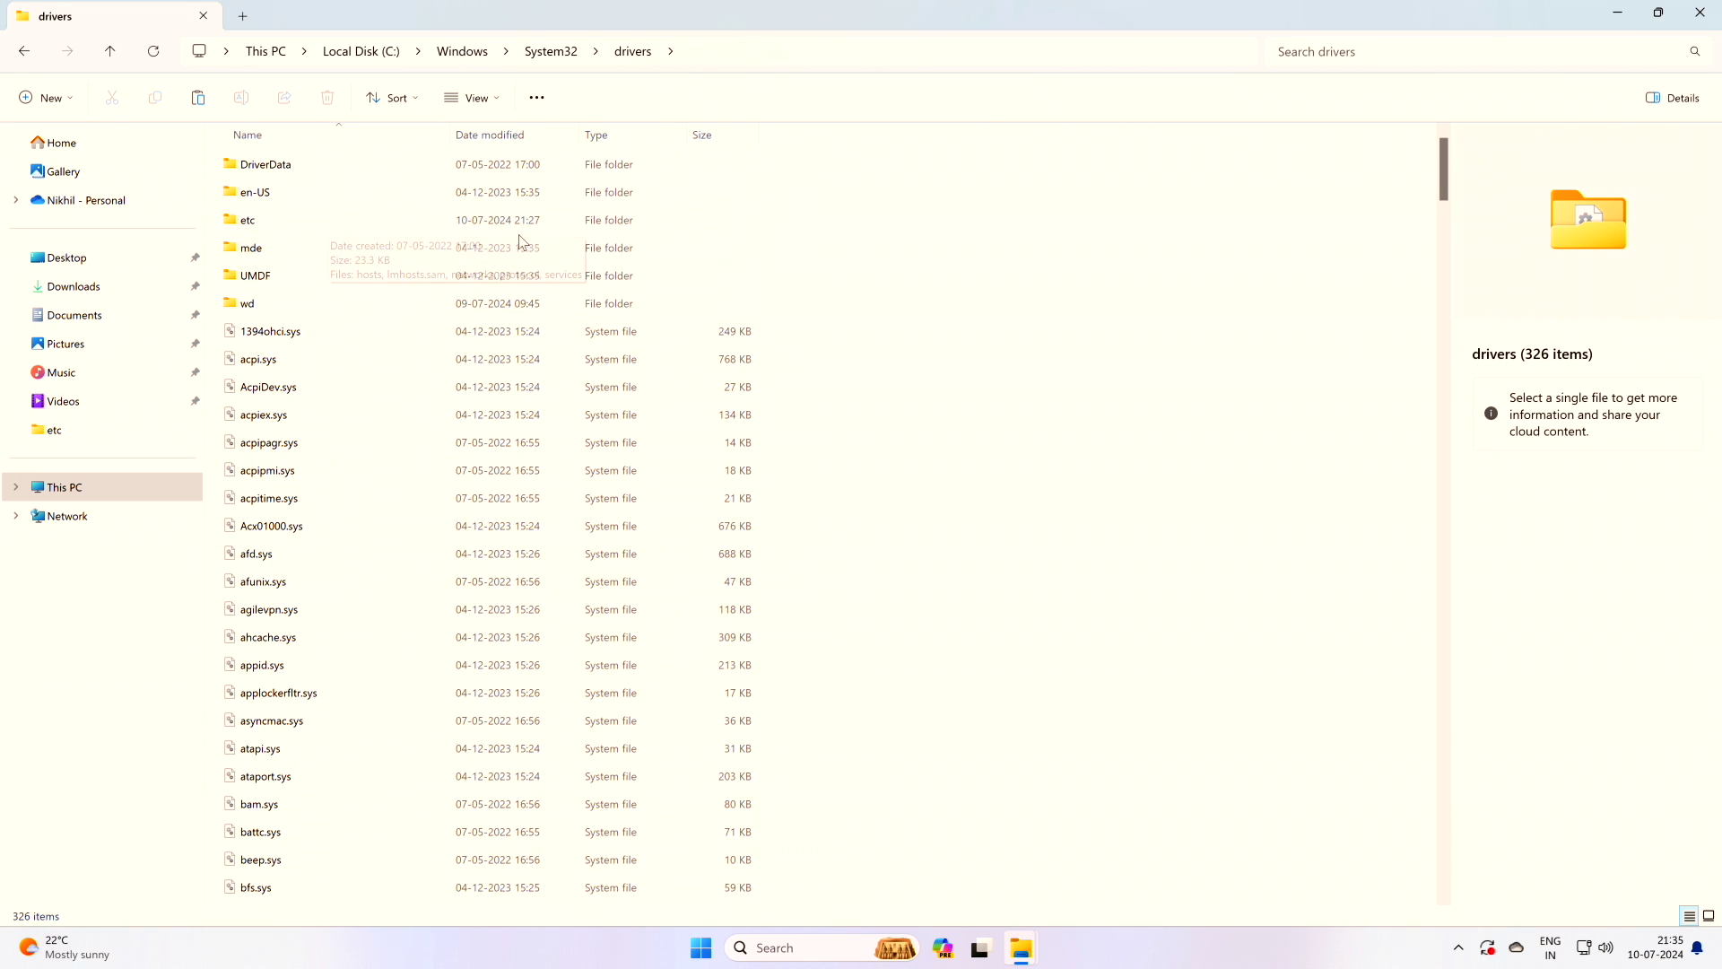
double_click(271, 224)
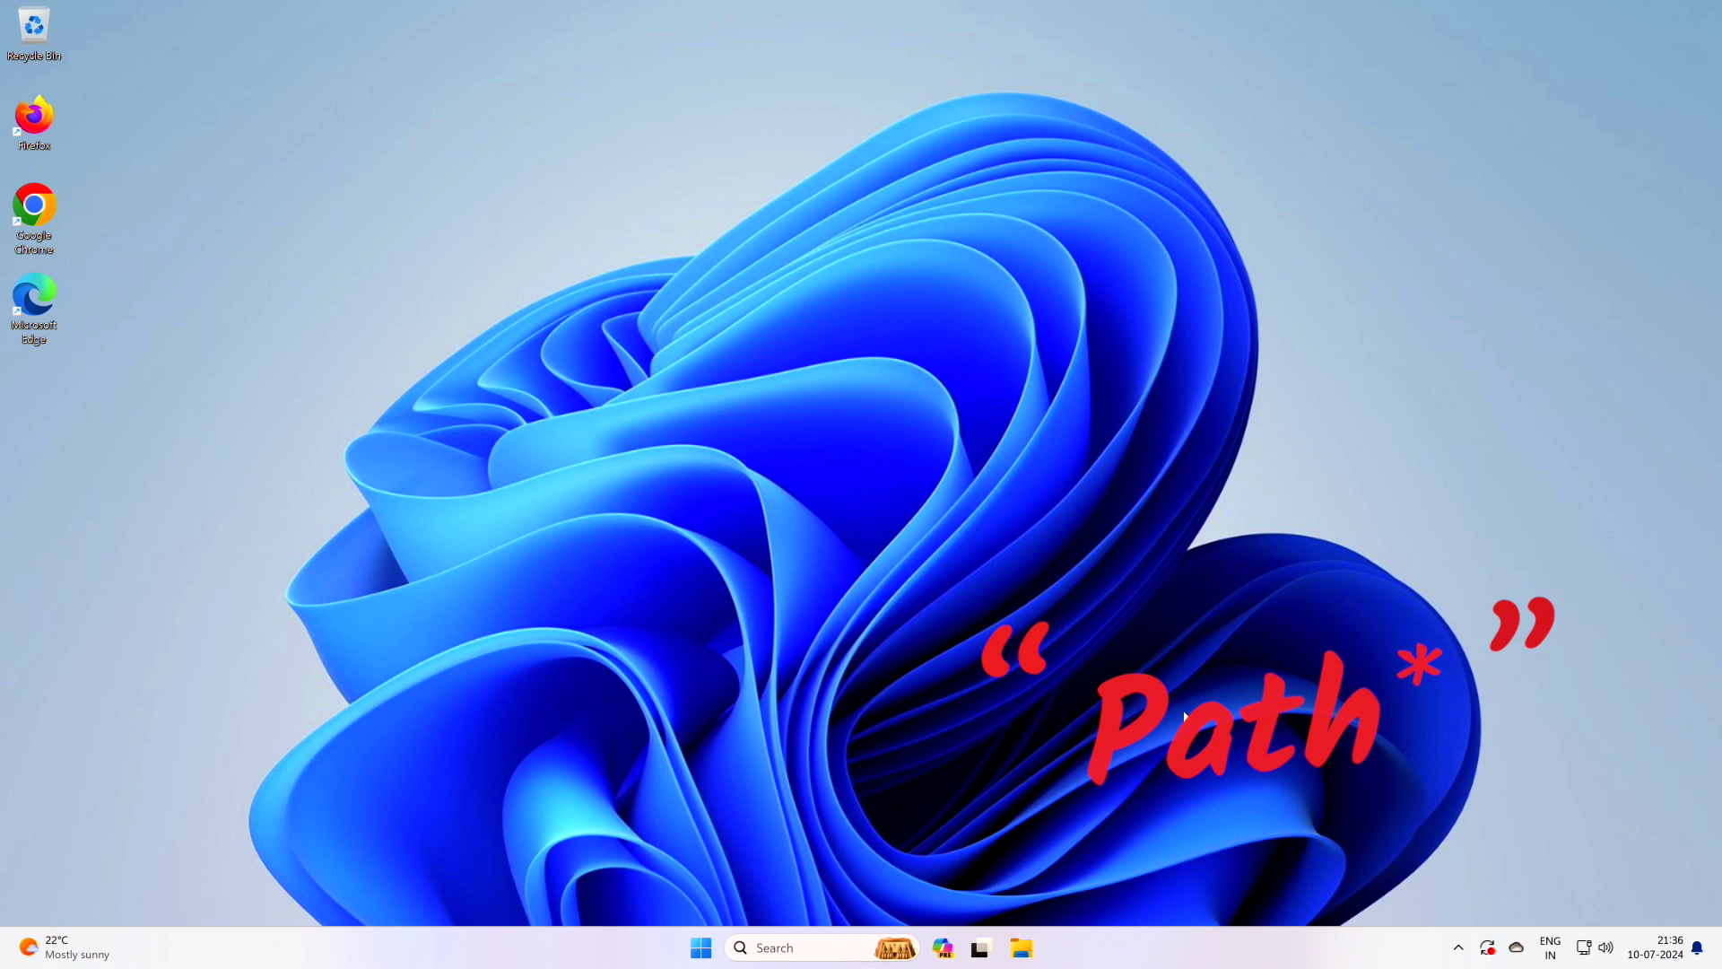
- Reopen C:\Windows\System32\drivers\etc by its pasted path and bring up the hosts file's menu
click(1022, 947)
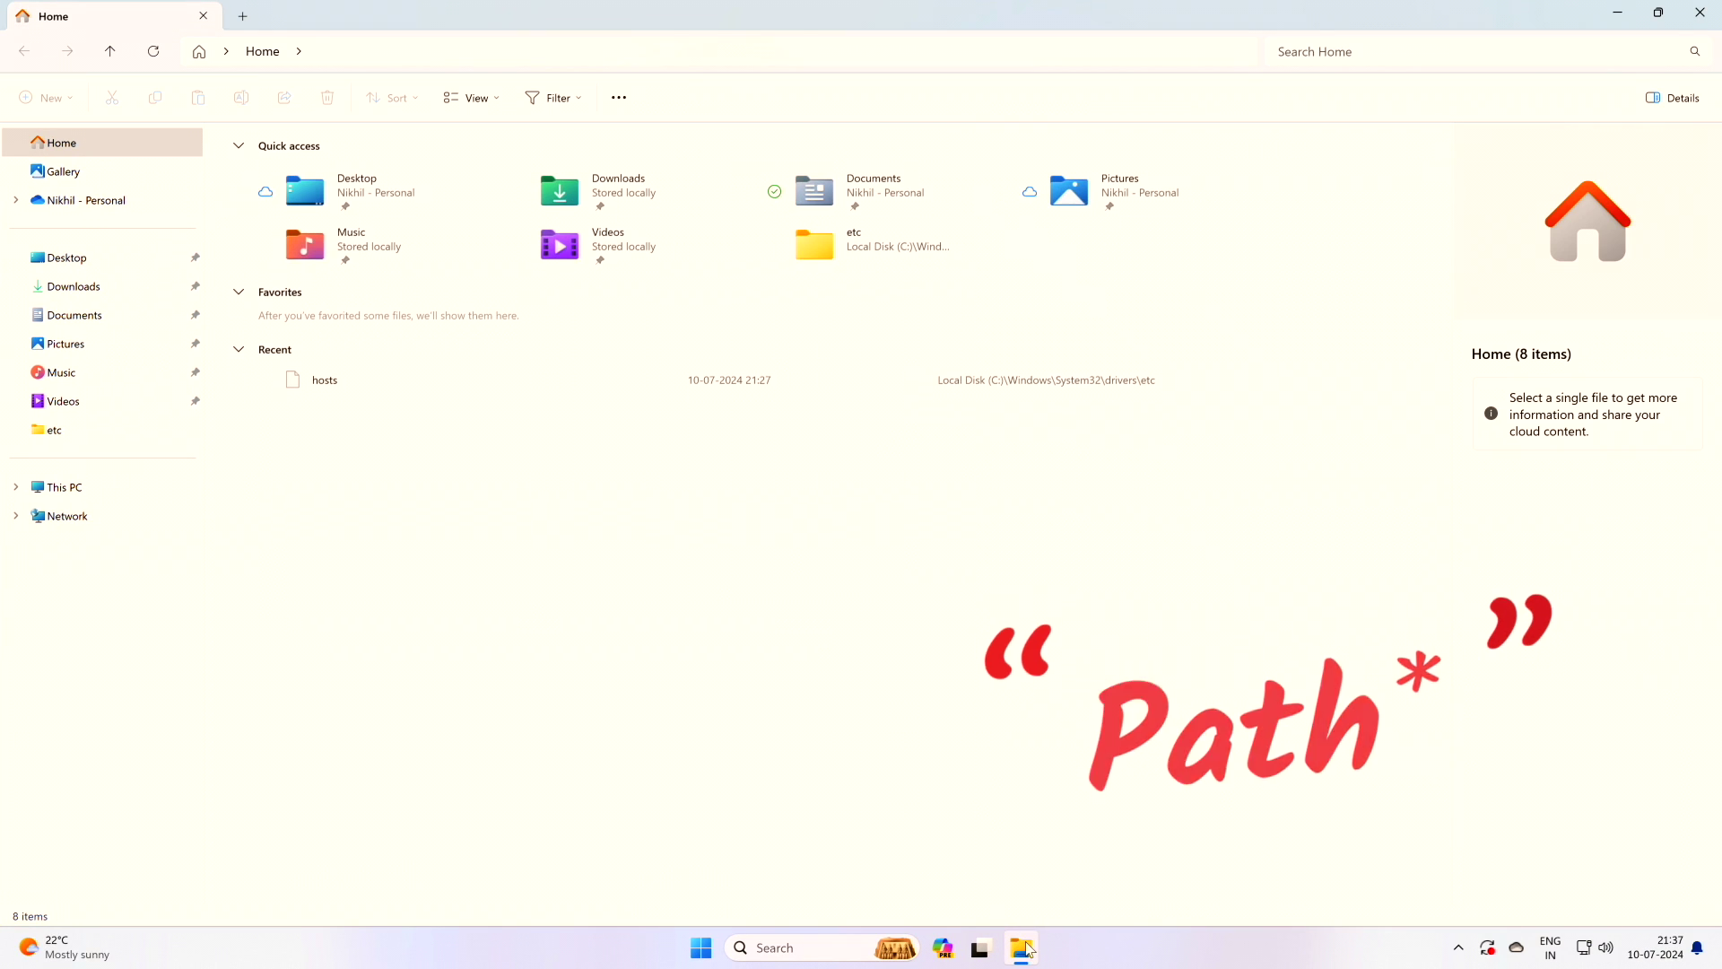
click(358, 53)
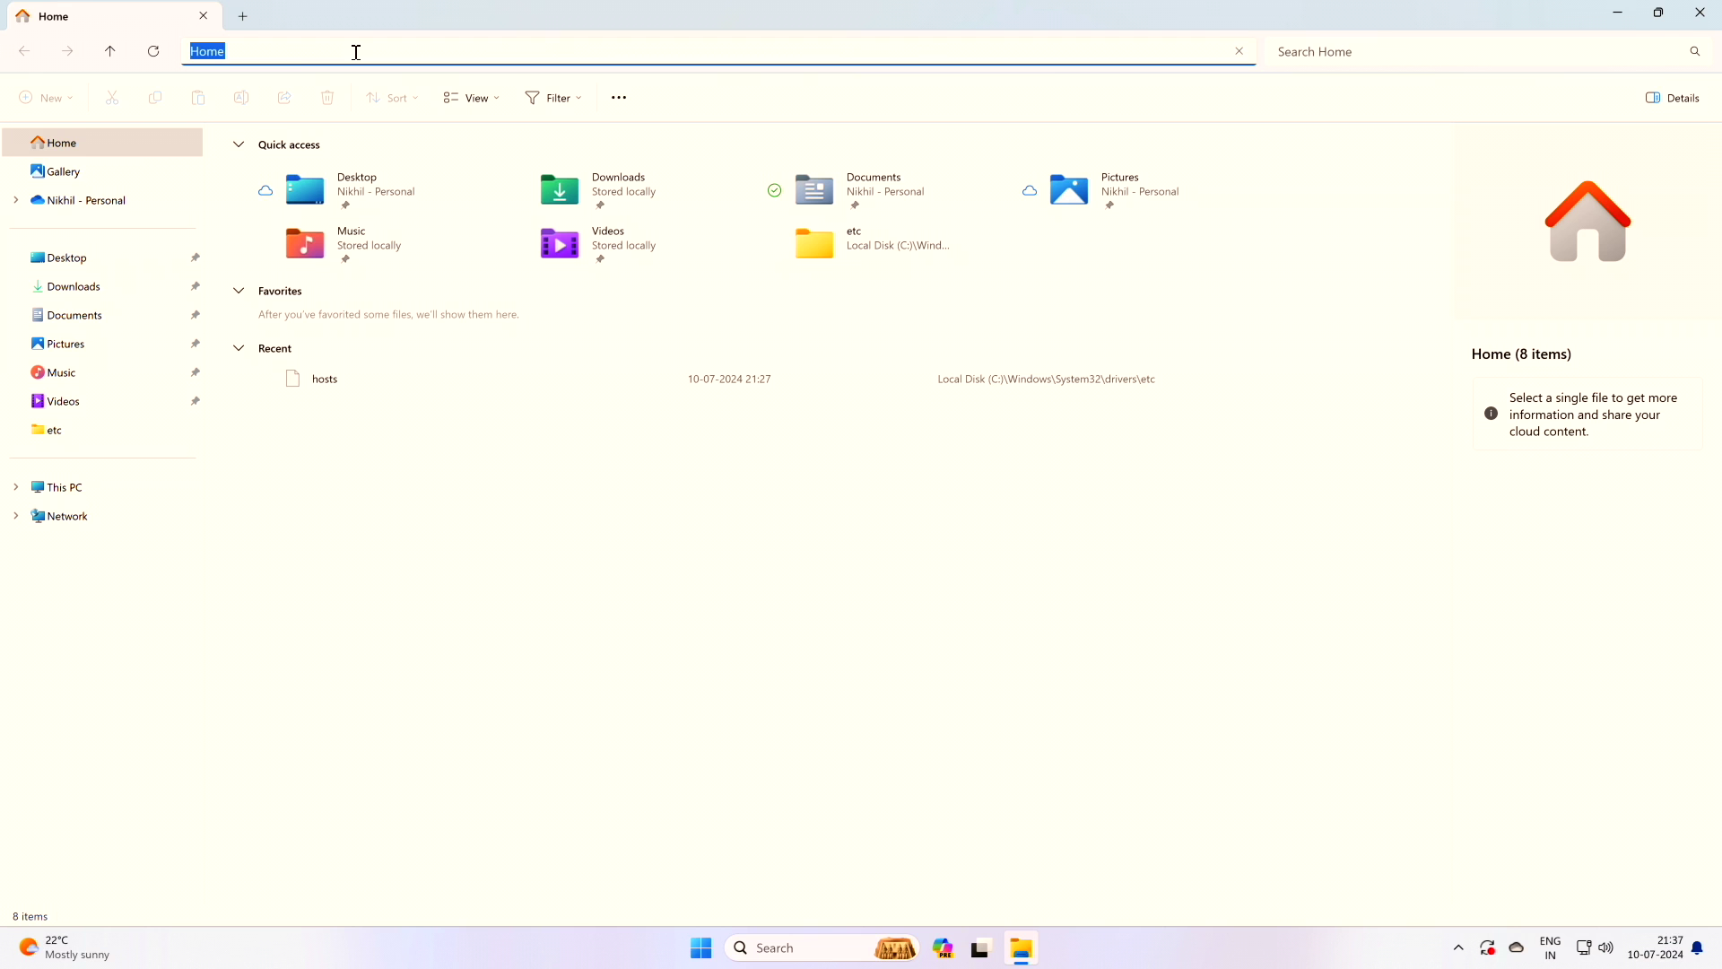
text(C:\Windows\System32\drivers\etc)
key(Return)
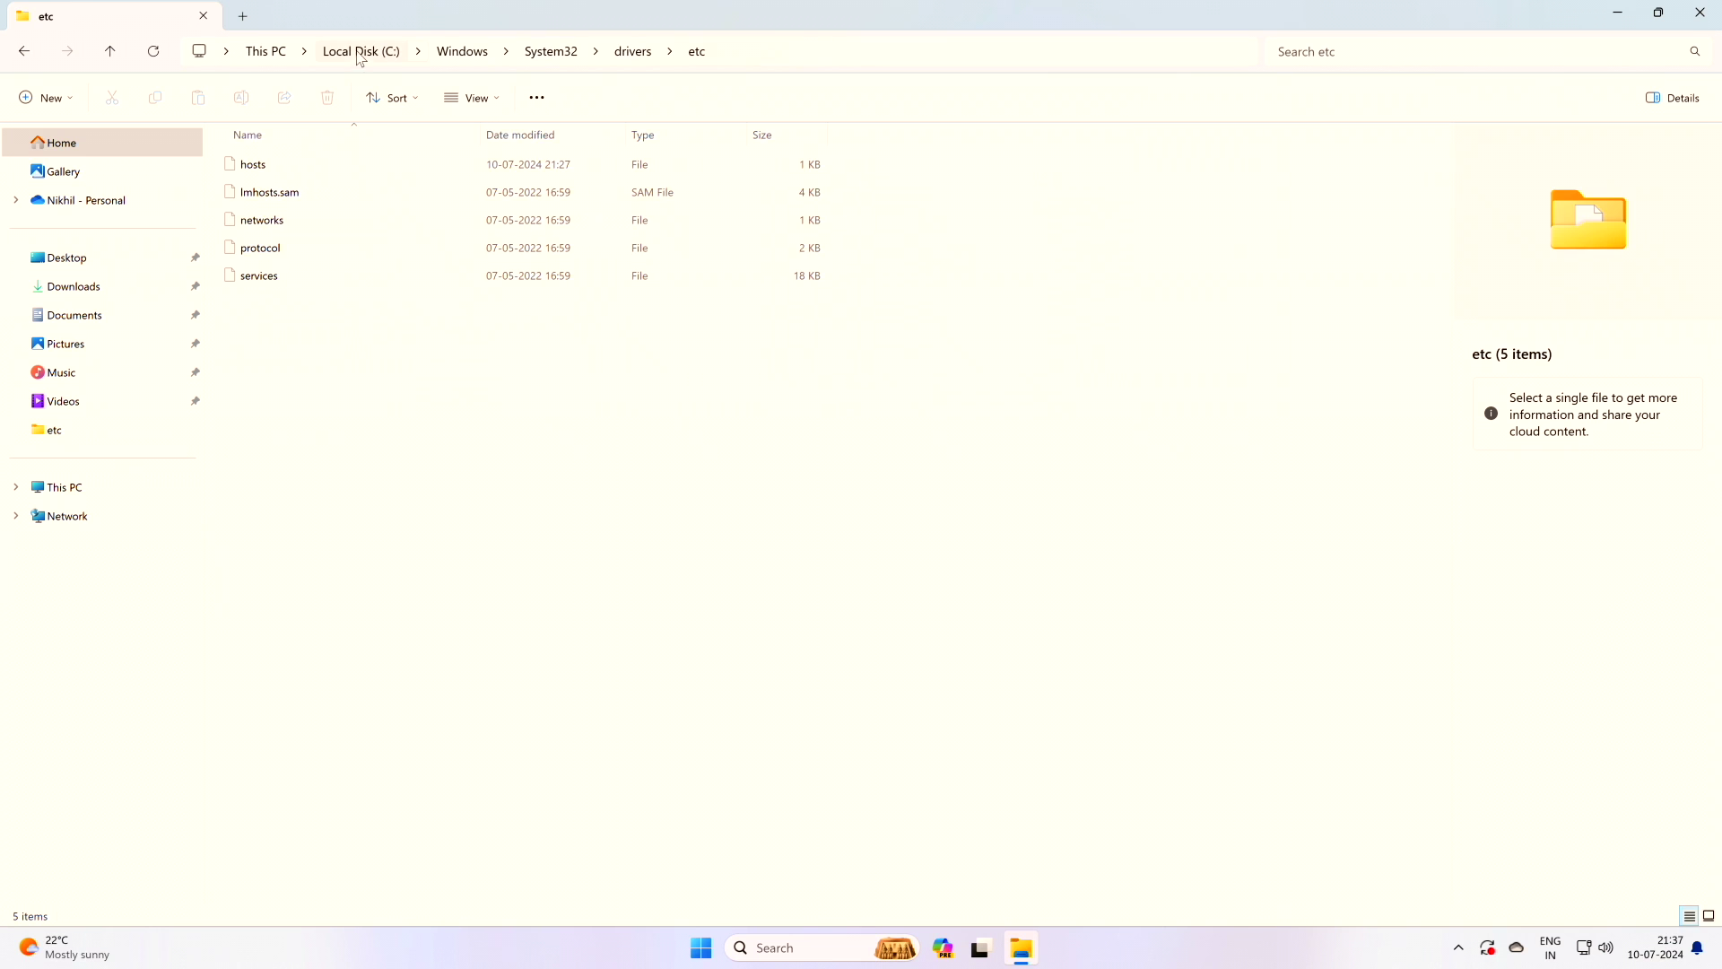
right_click(242, 165)
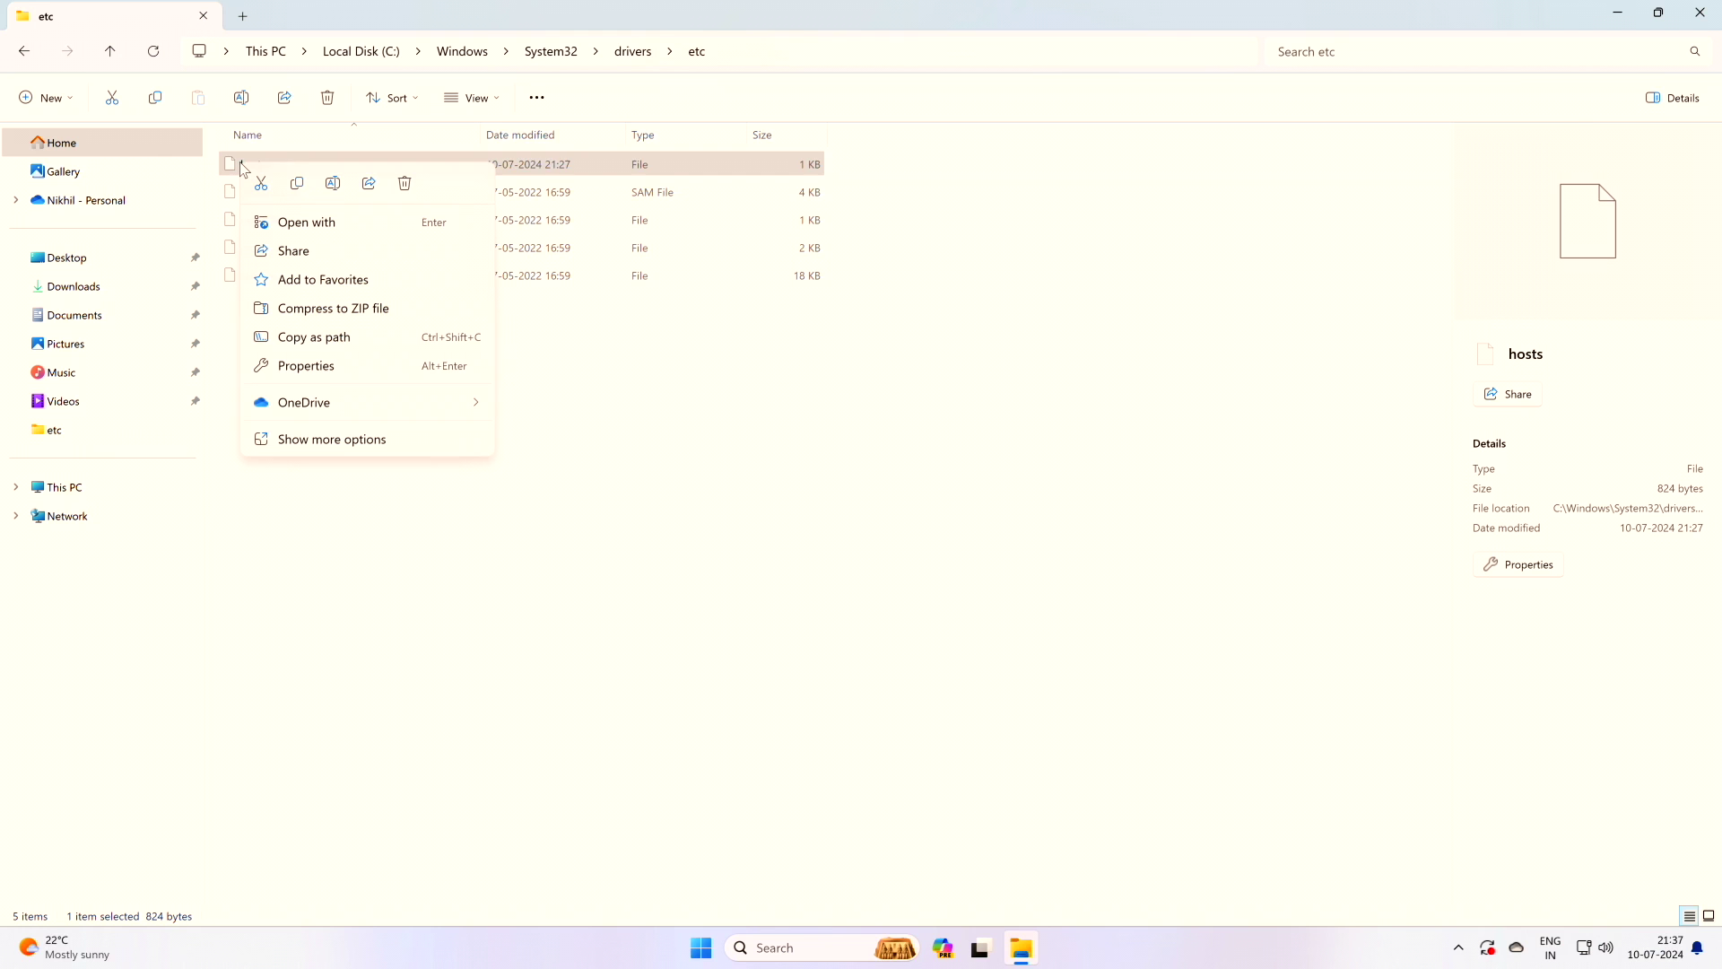
- Copy the hosts file and paste it onto the desktop
click(297, 189)
click(1618, 18)
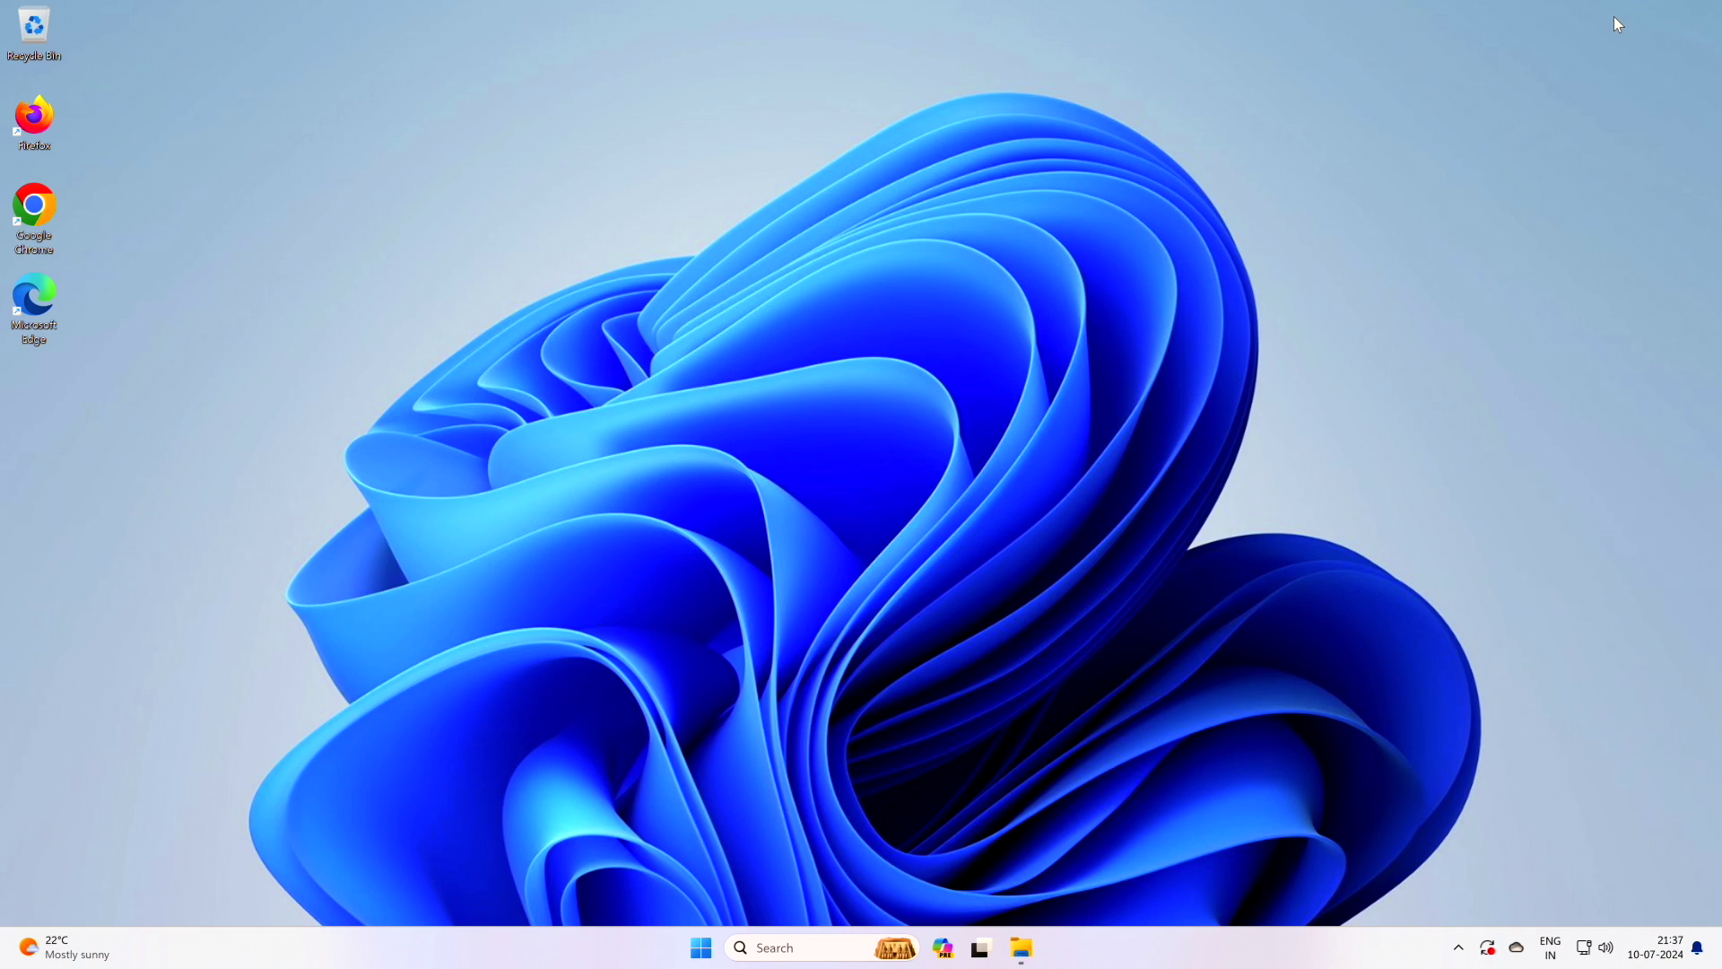
right_click(98, 403)
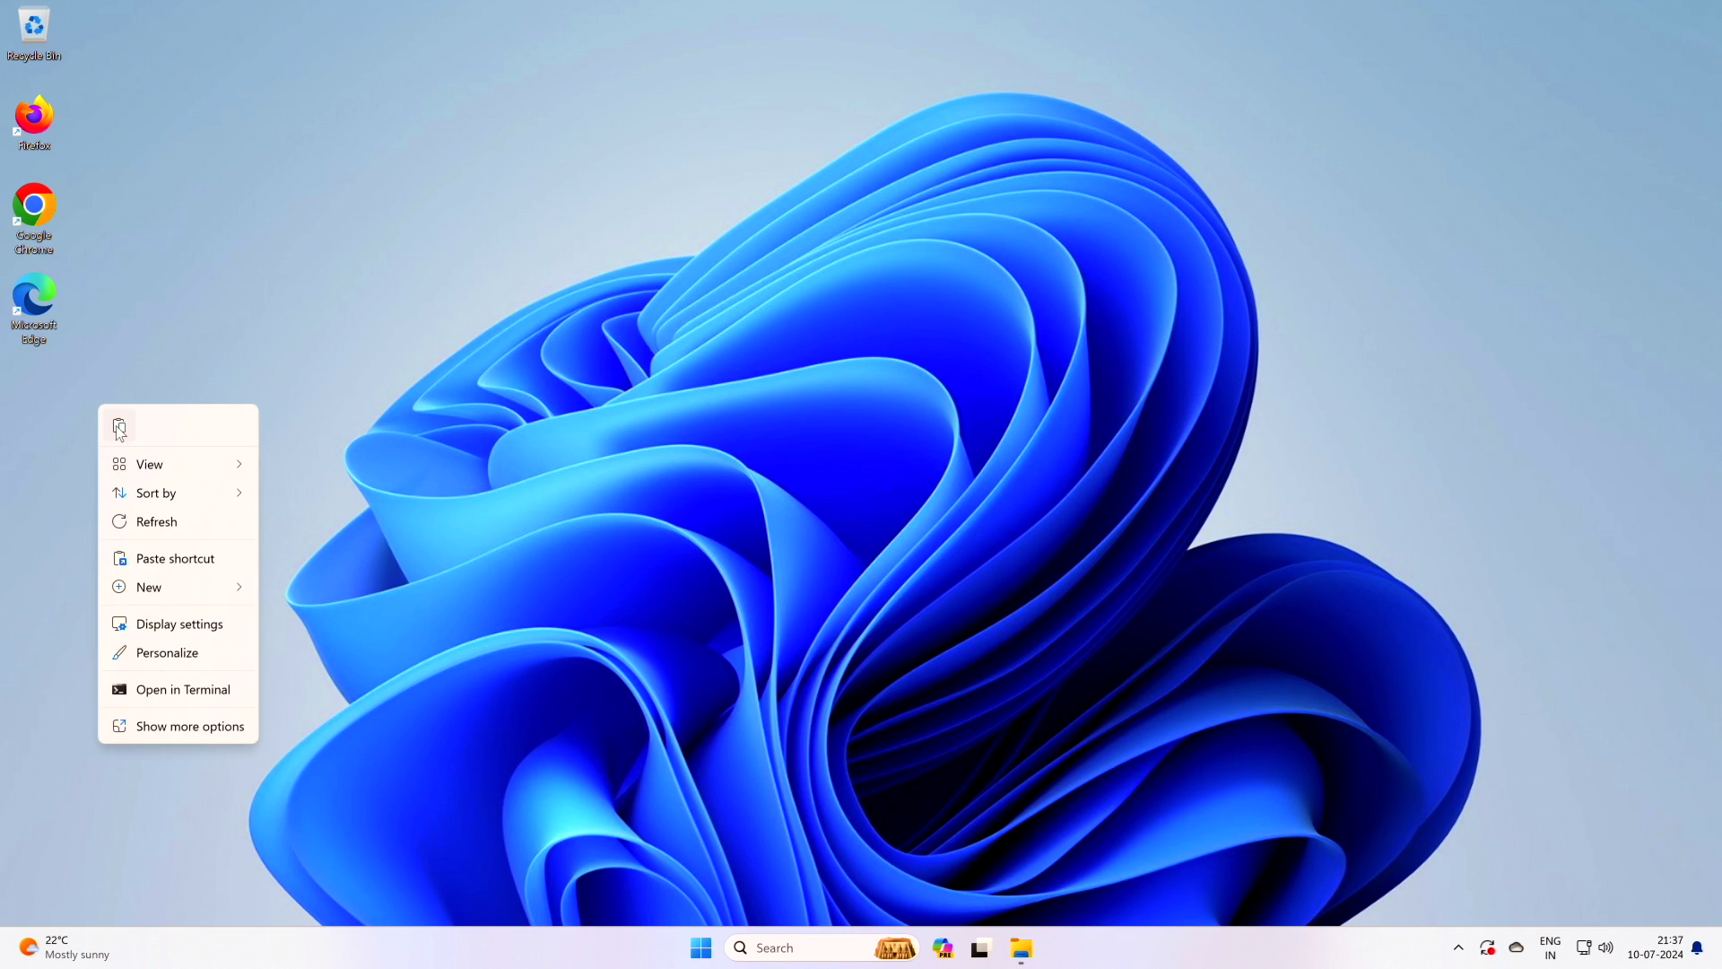
click(116, 425)
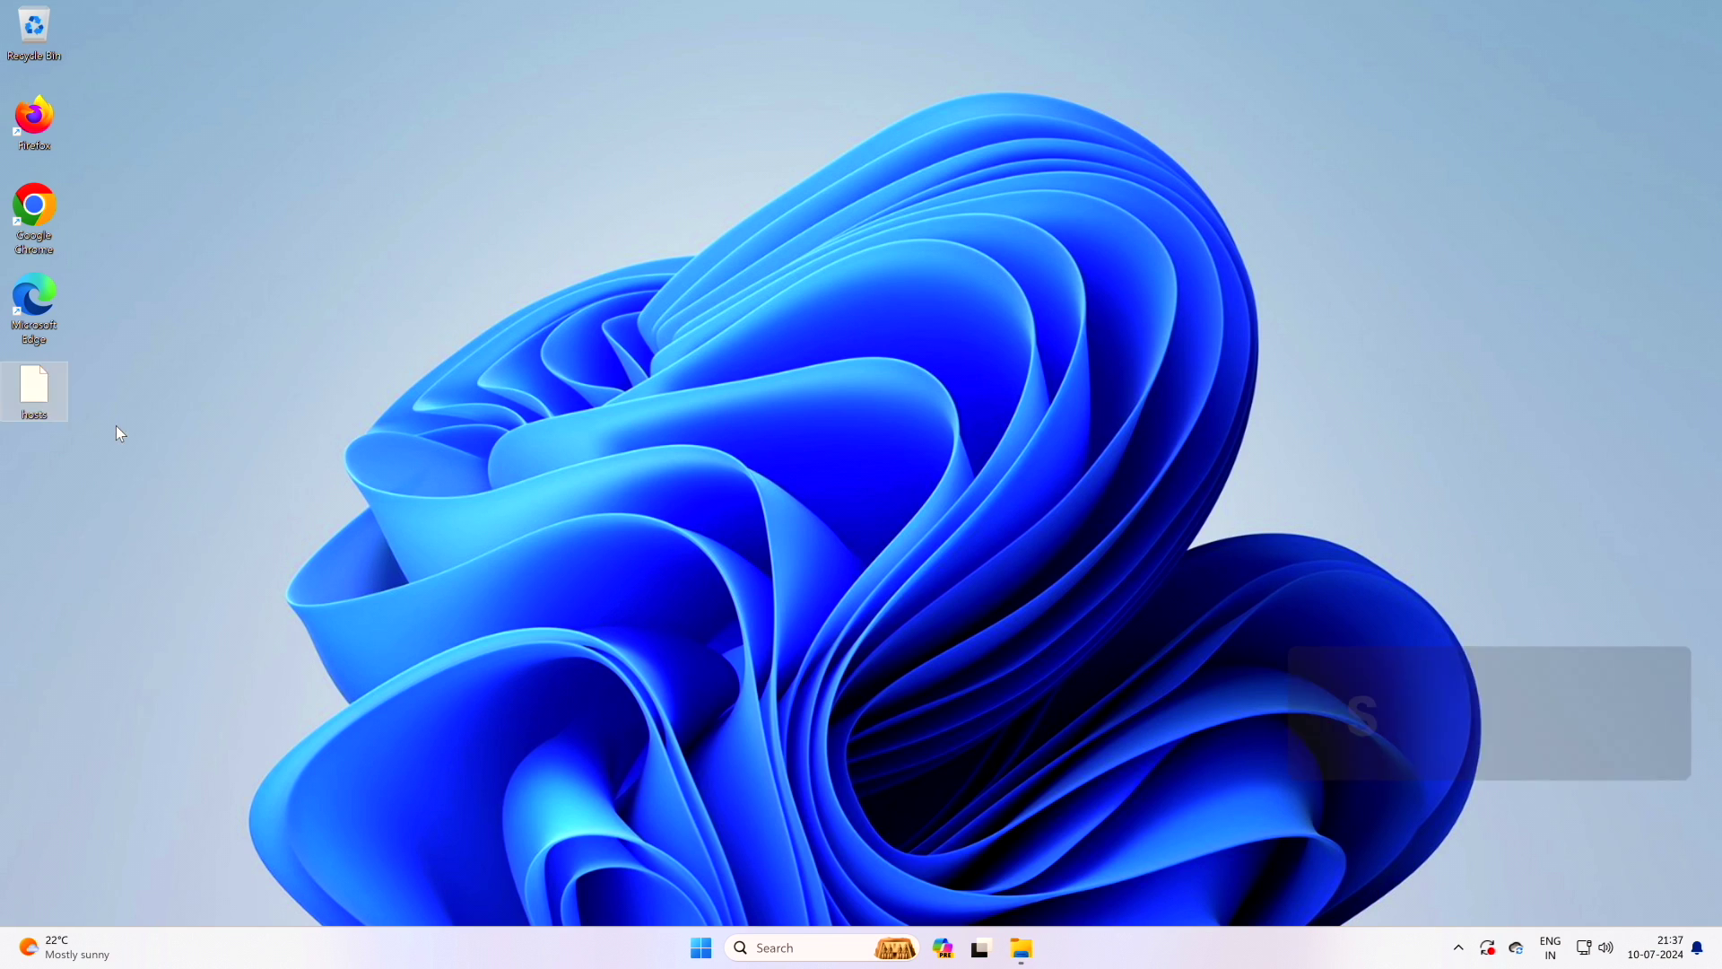
- Open the desktop hosts copy in Notepad, just this once
right_click(32, 388)
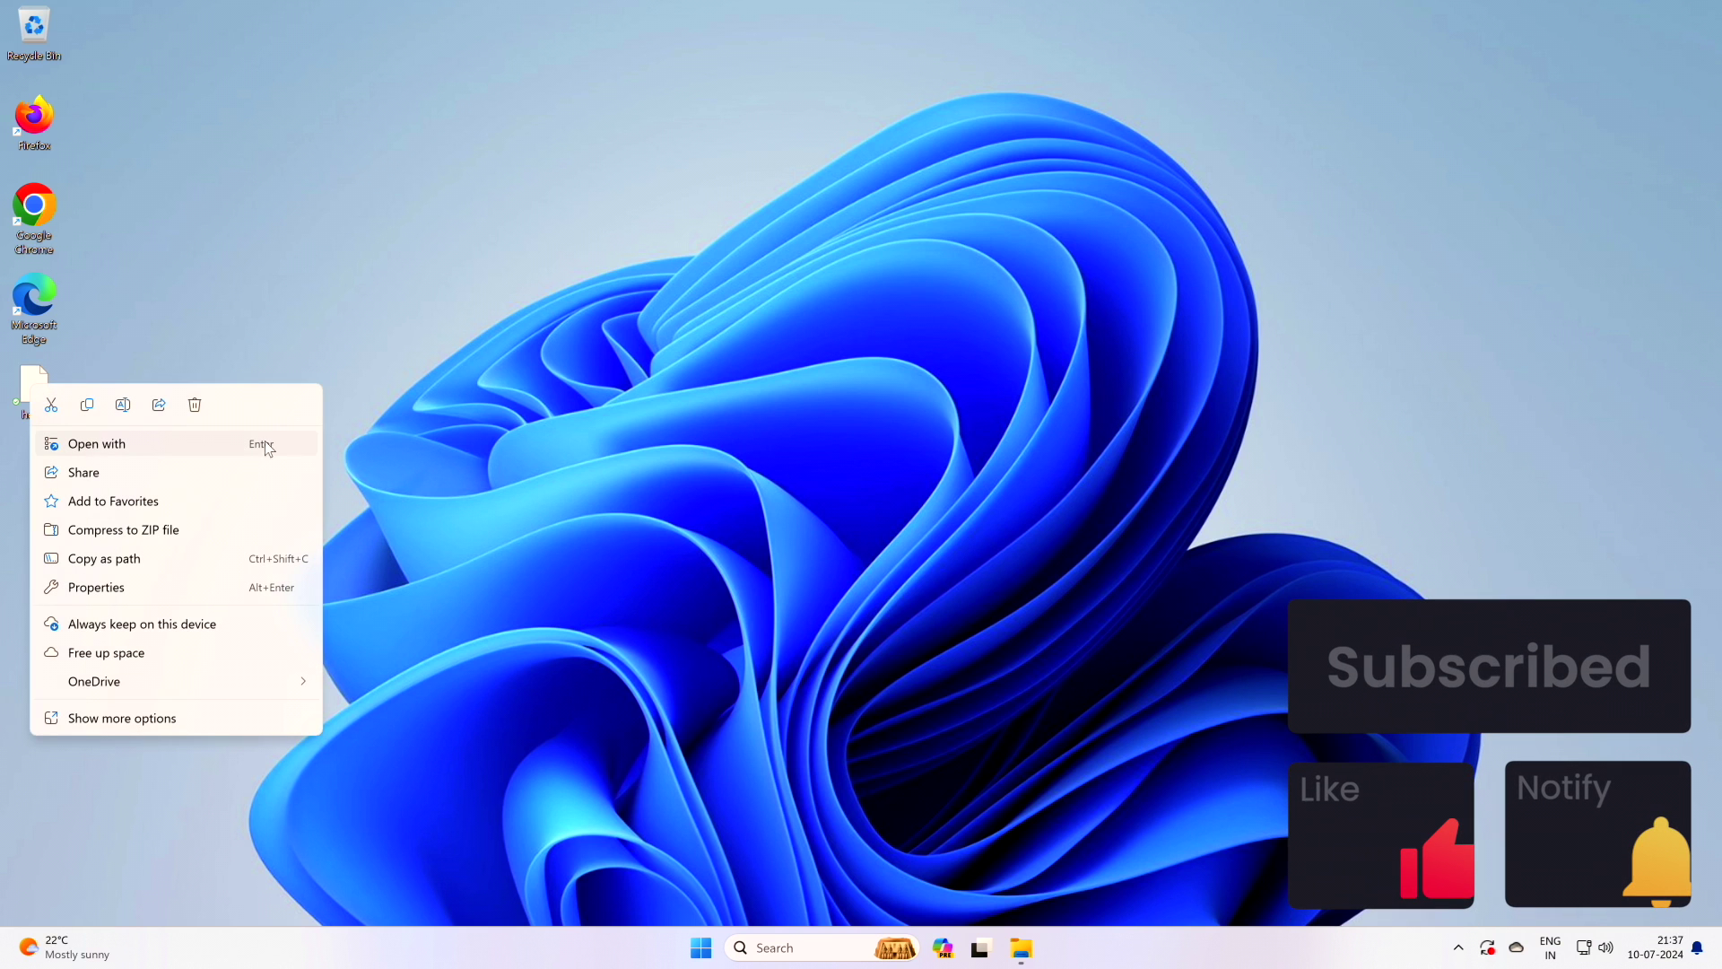
click(230, 446)
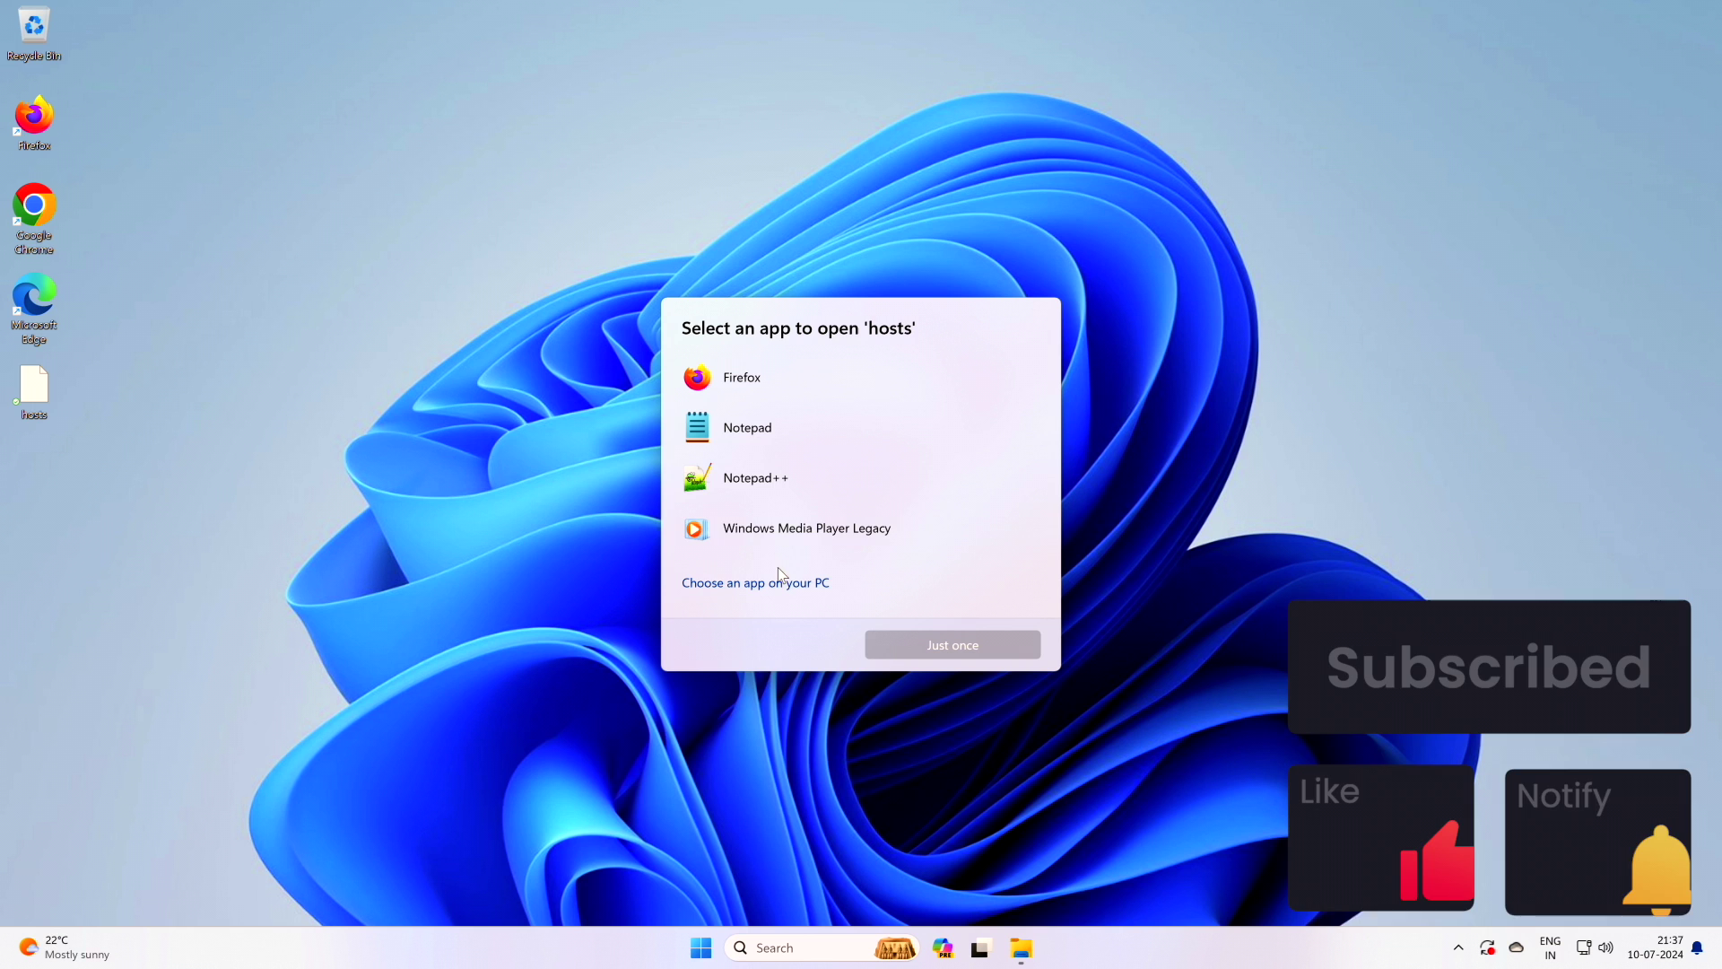
click(755, 435)
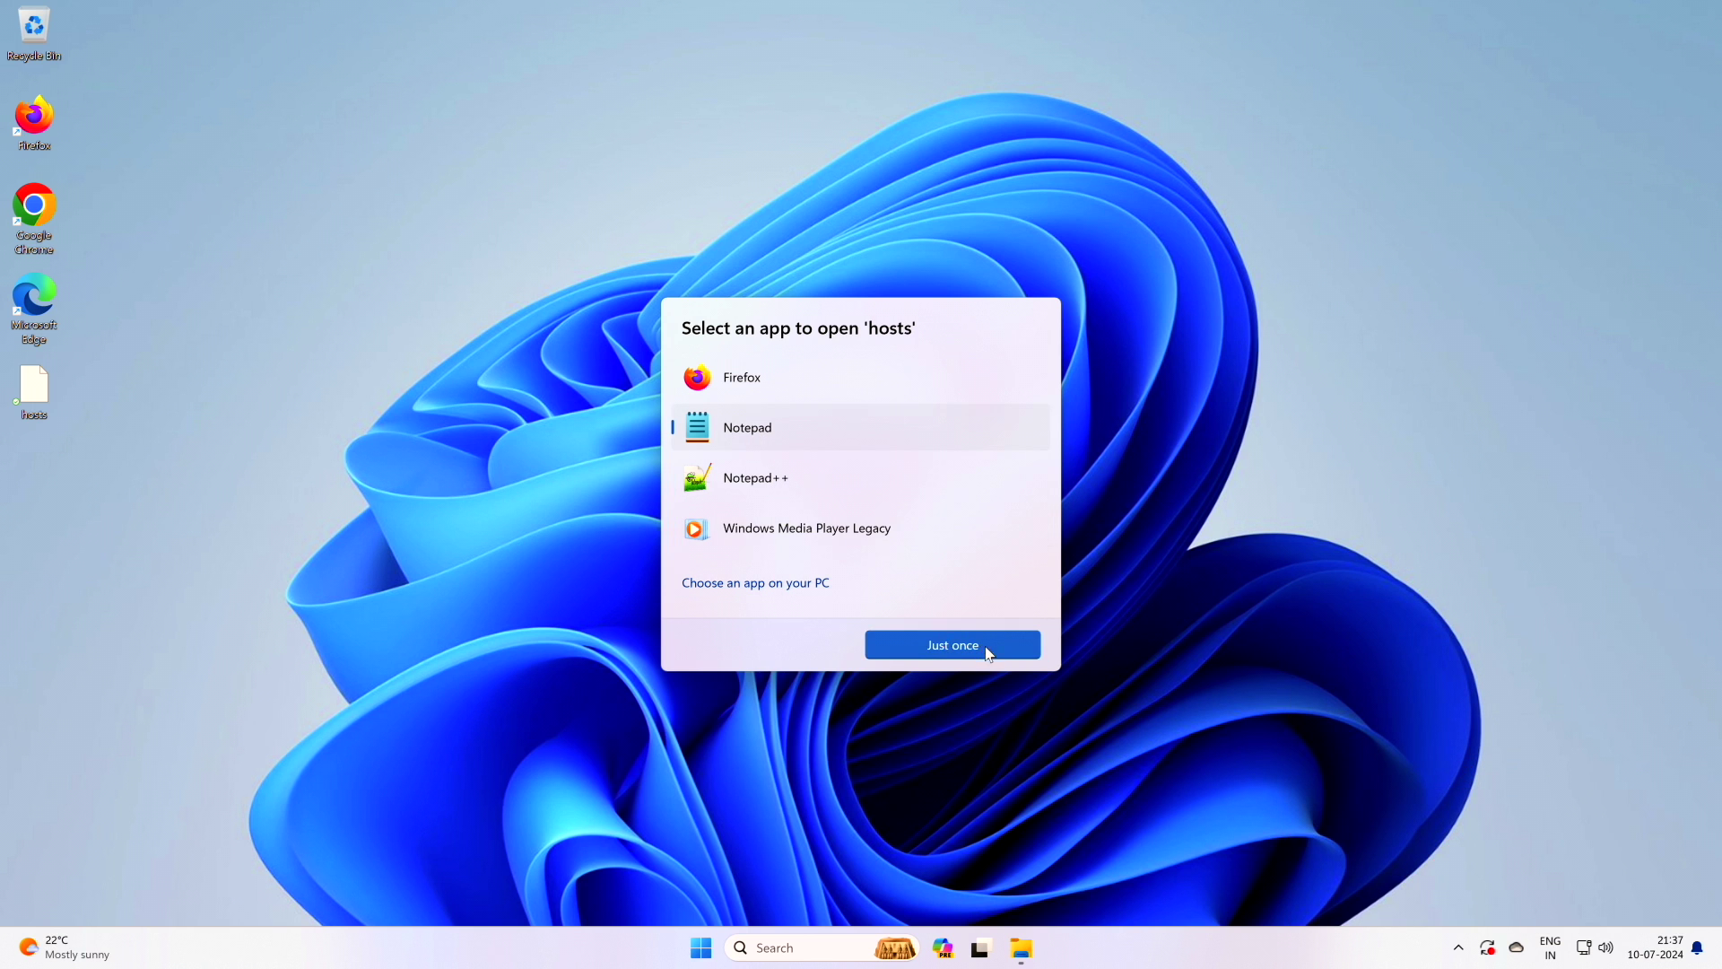
click(989, 653)
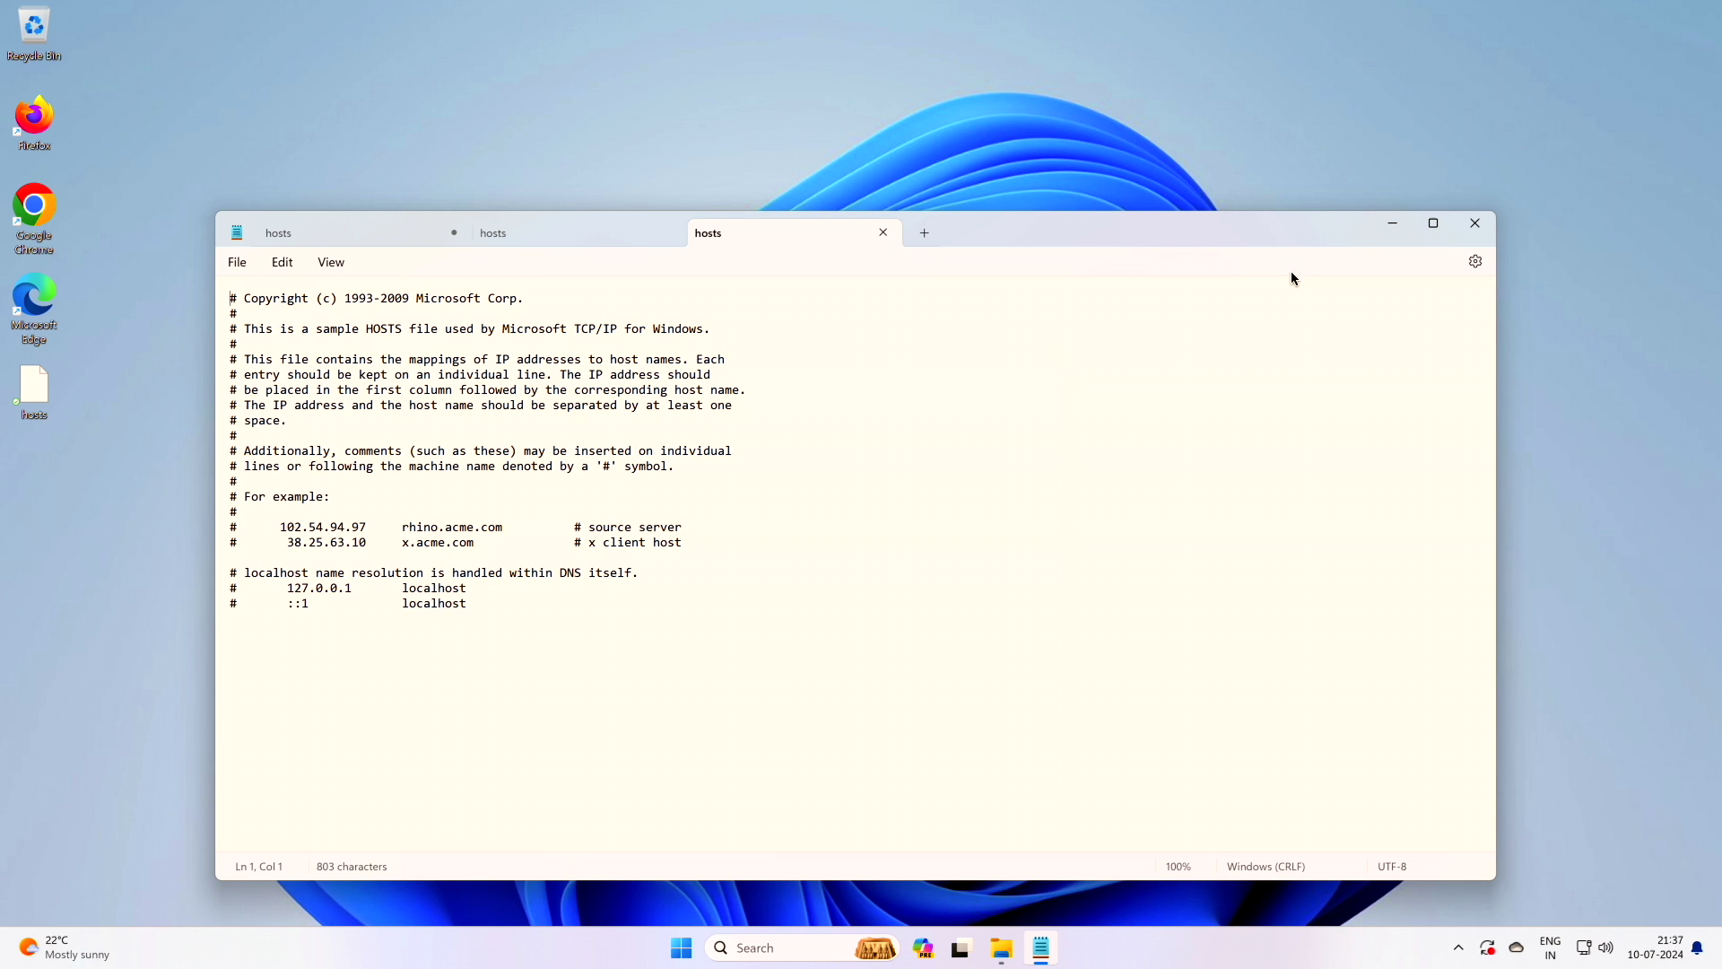
click(1432, 228)
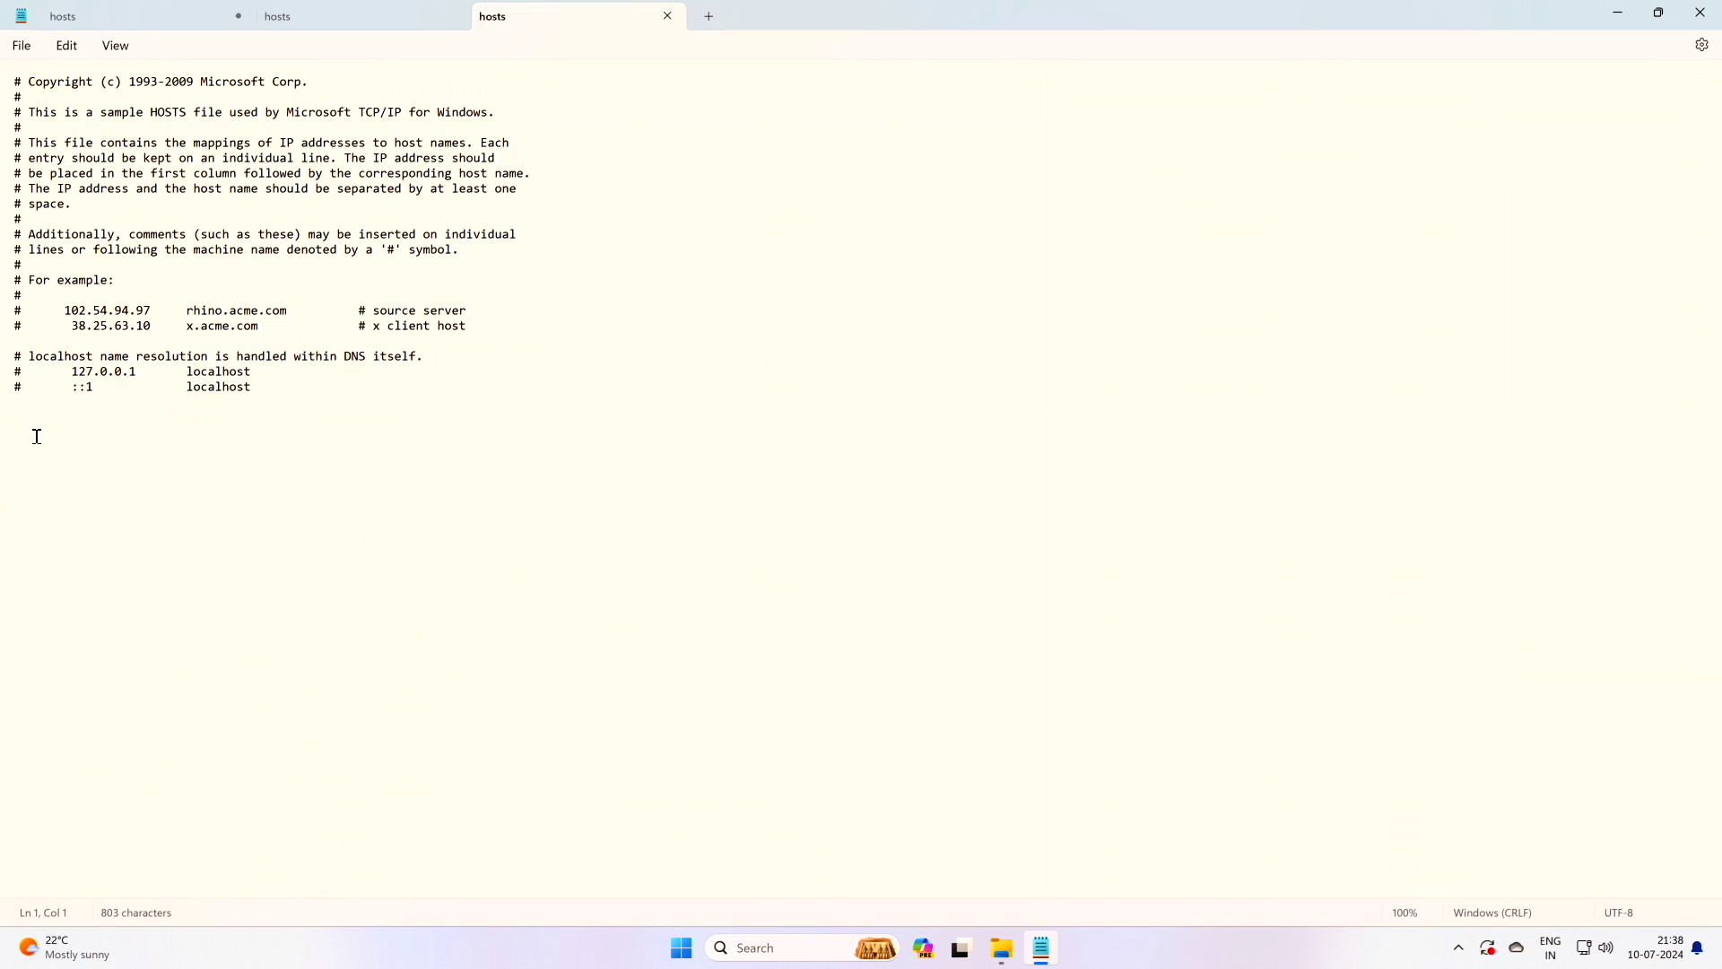
click(31, 435)
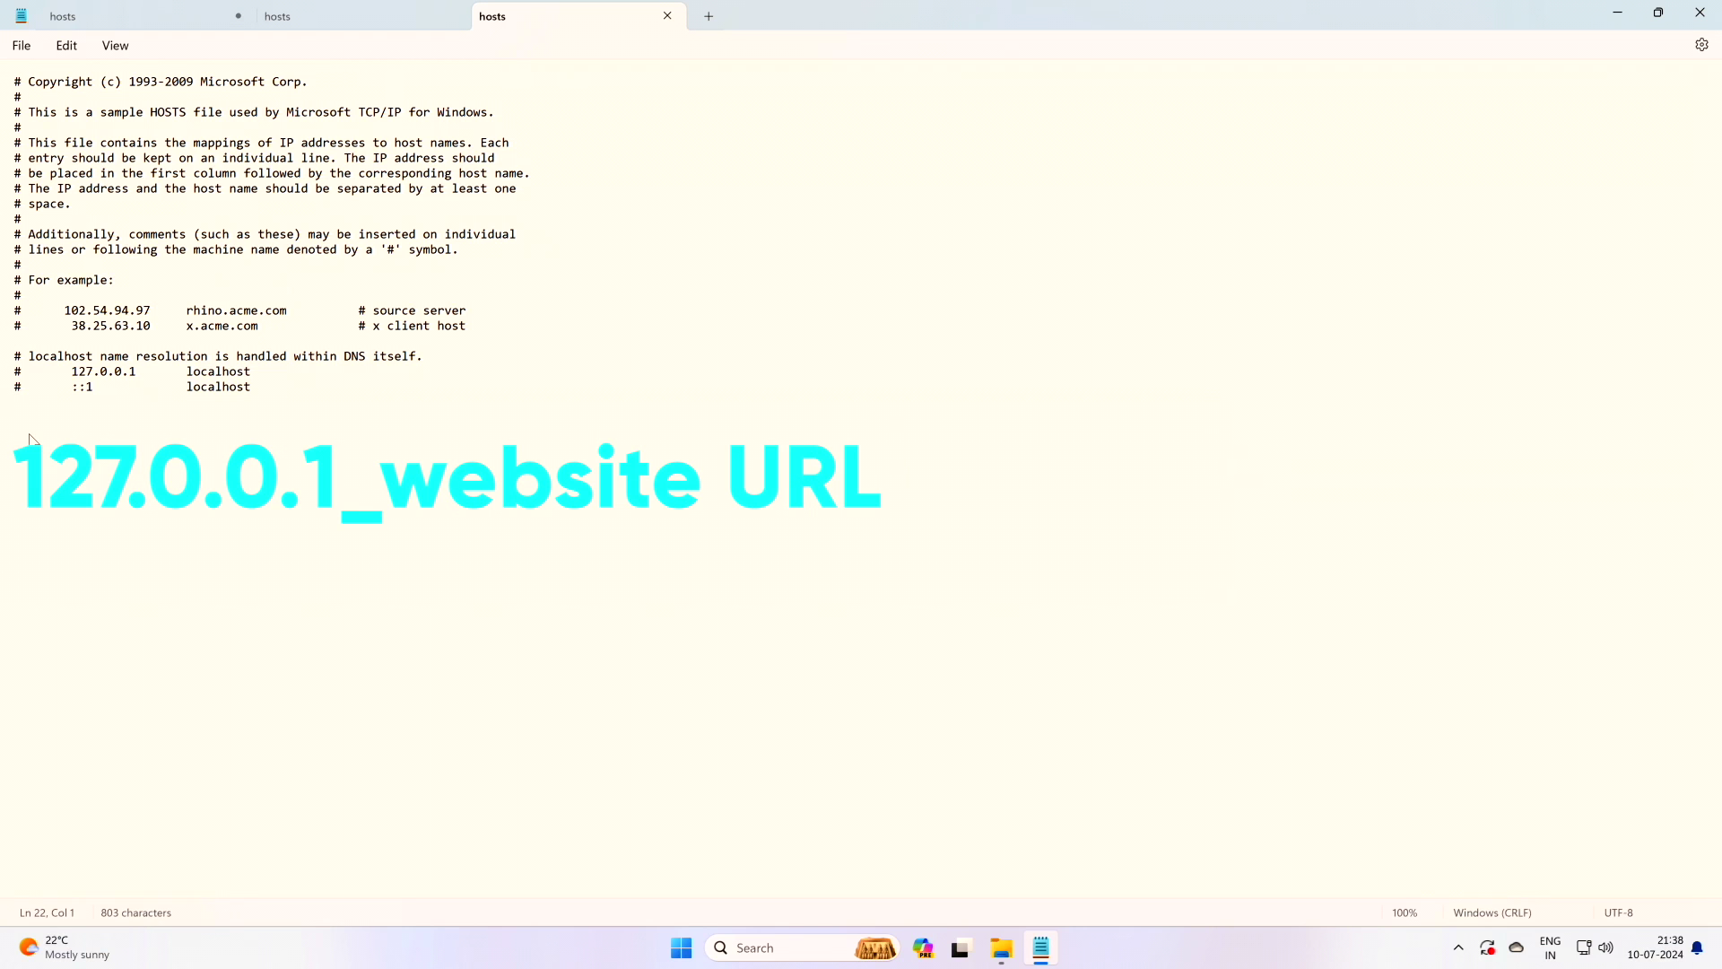
key(Left)
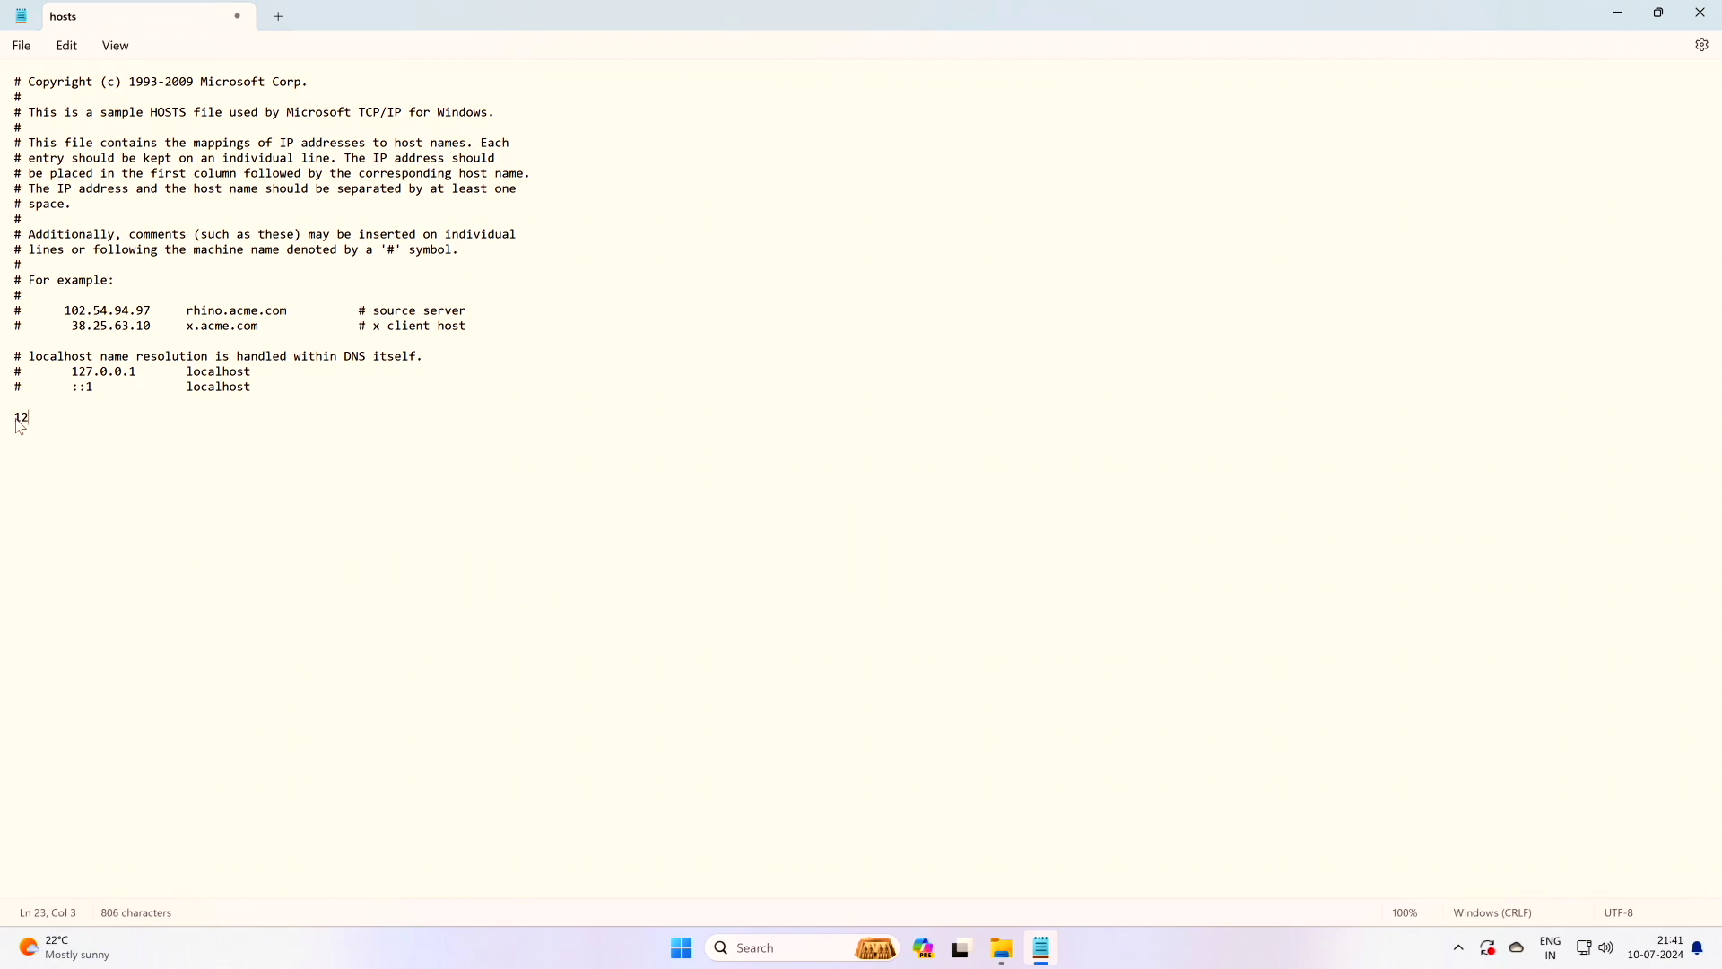
text(.0)
text(.1 www.)
text(go)
text(27.0.0.1 )
text(www.f)
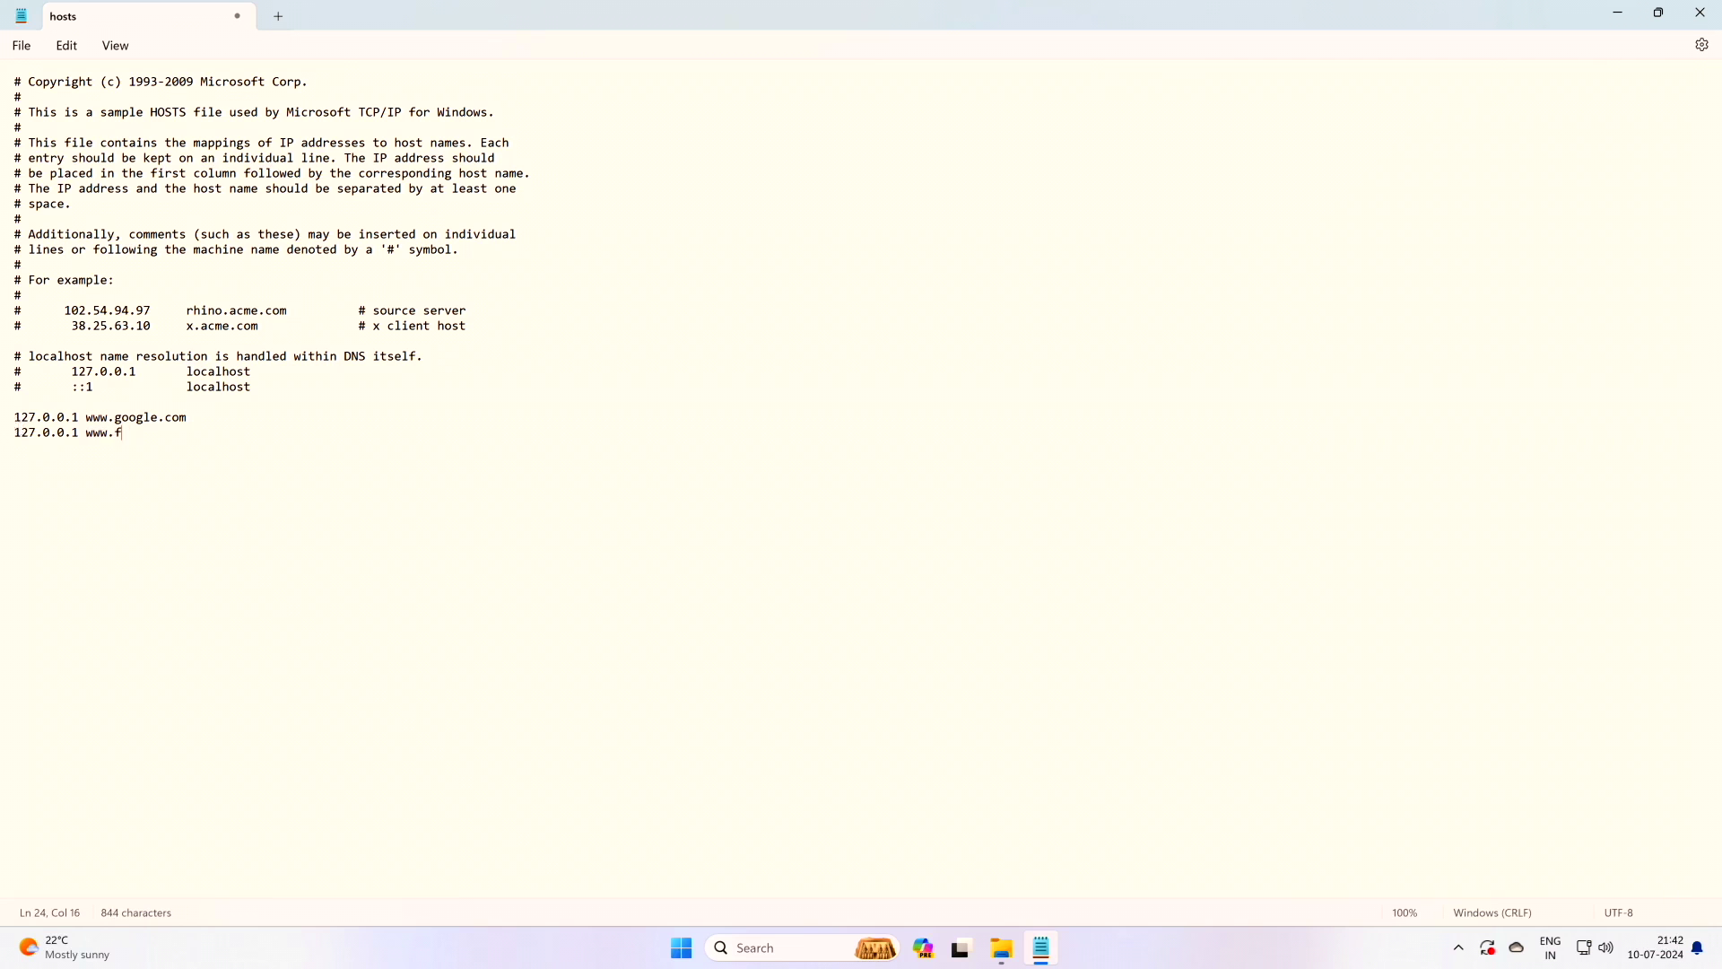
text(acebook.com)
click(24, 52)
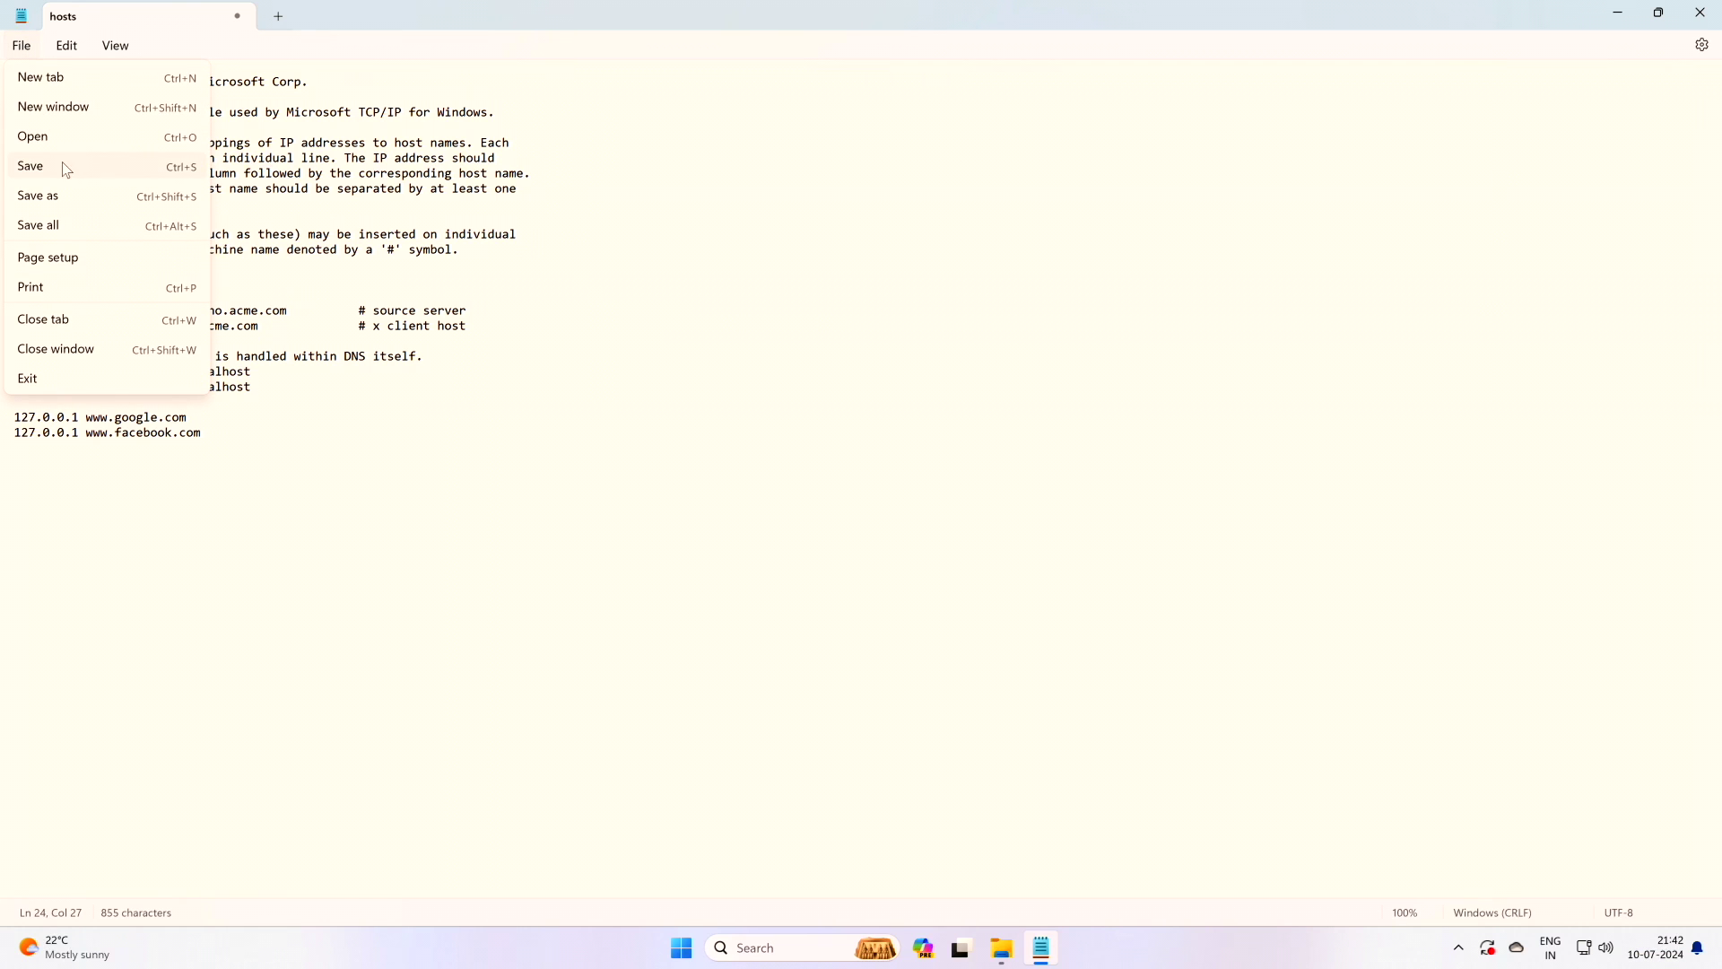
click(87, 168)
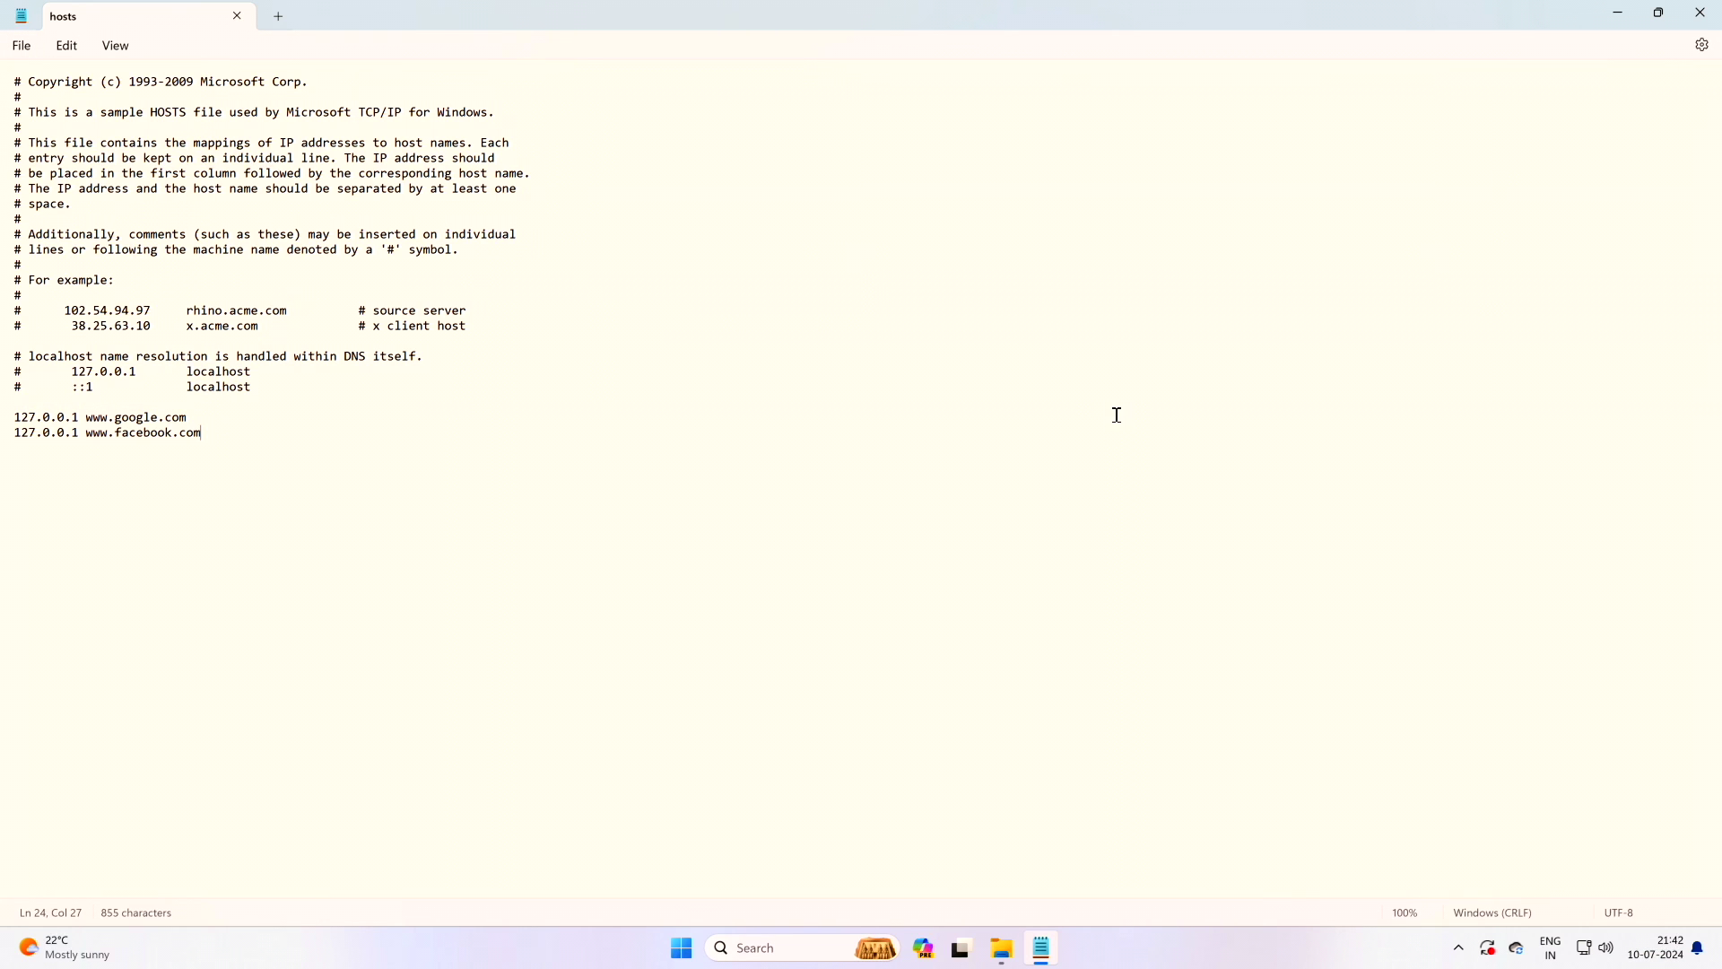
- Copy the edited desktop hosts file into the etc folder, replacing the original
click(1702, 13)
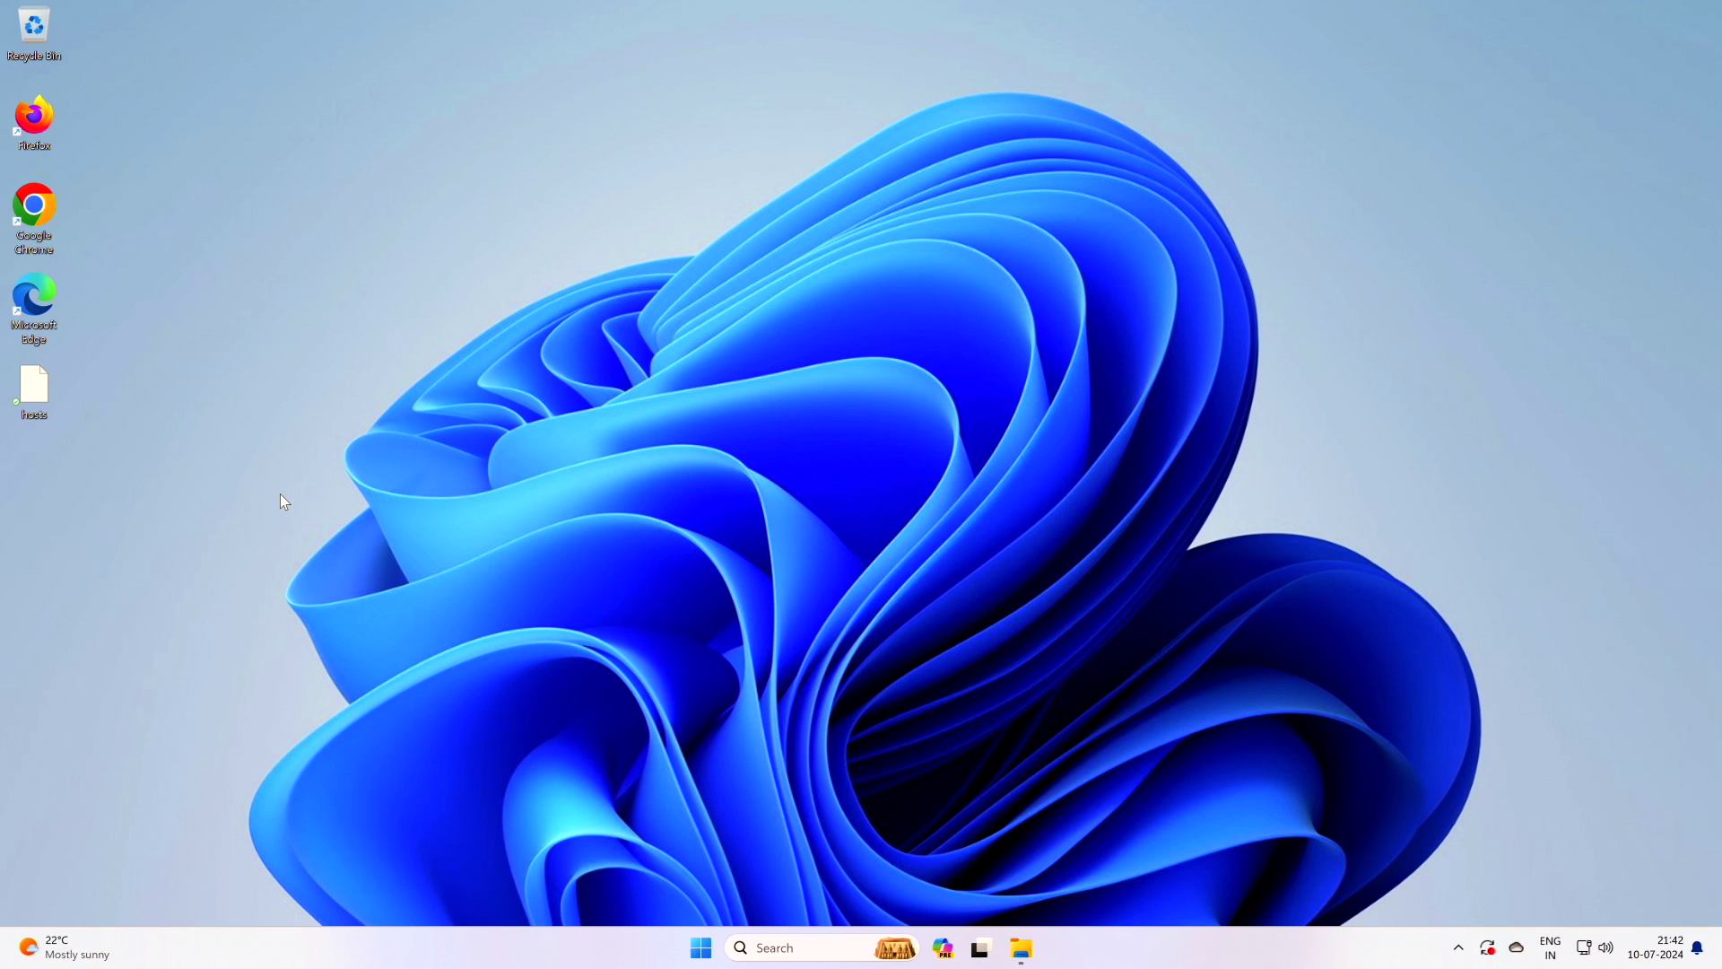
right_click(37, 376)
click(93, 394)
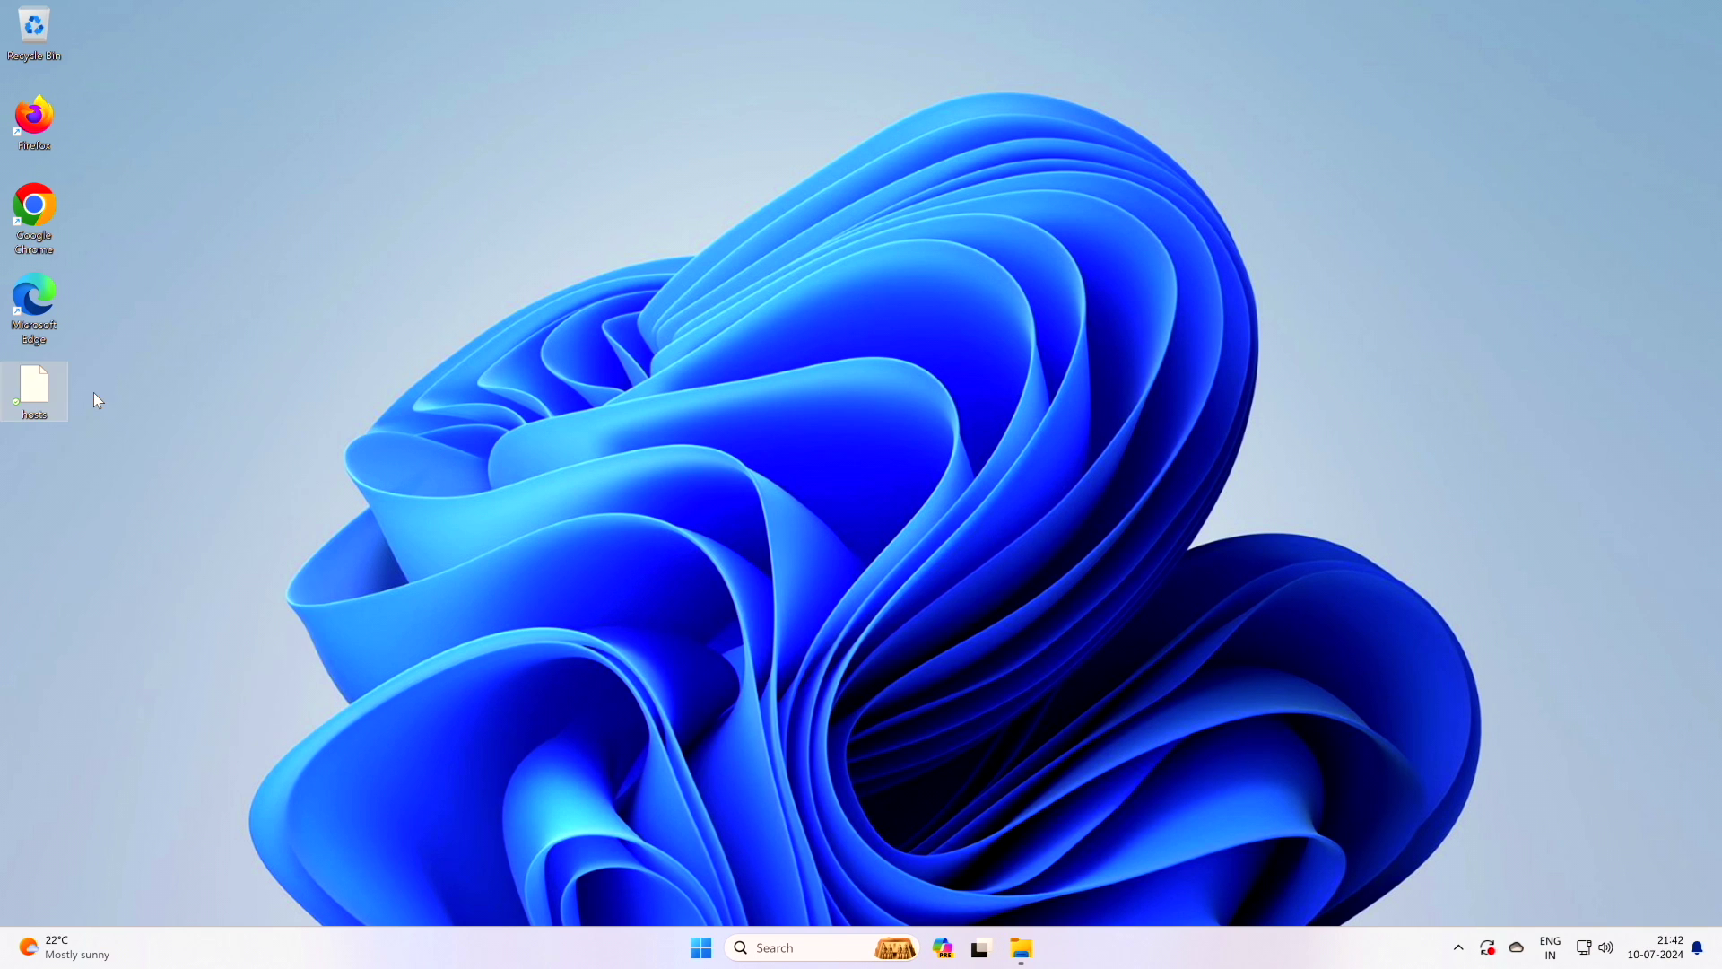
click(1022, 948)
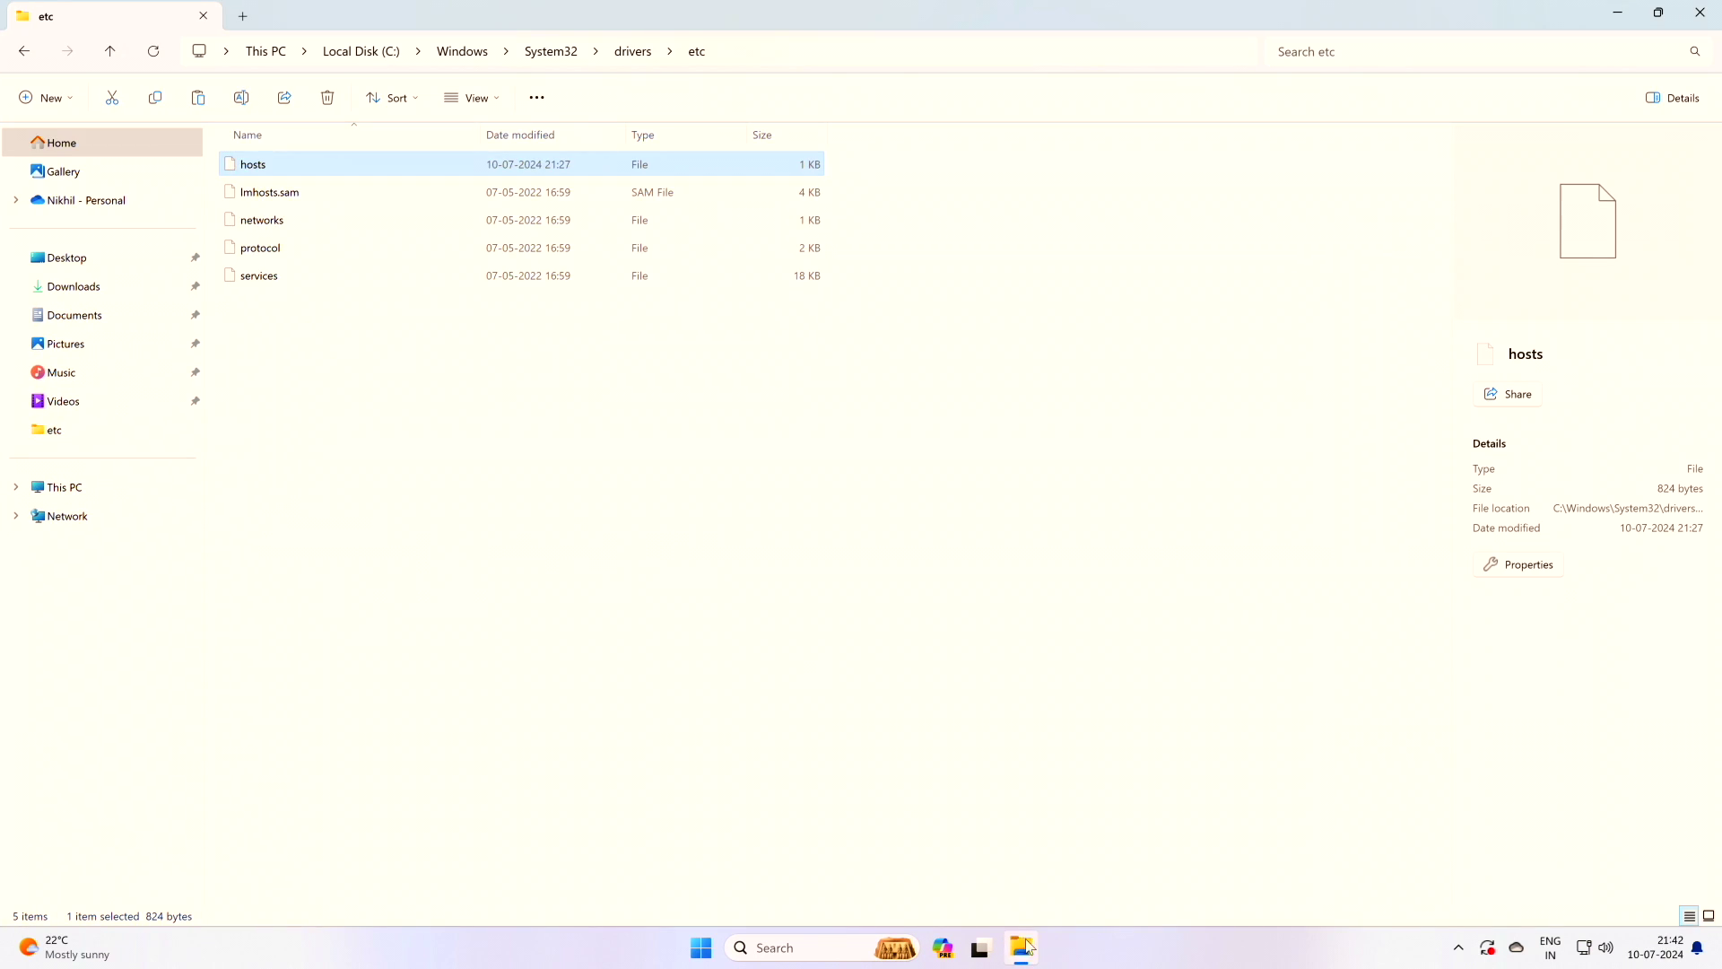
right_click(479, 426)
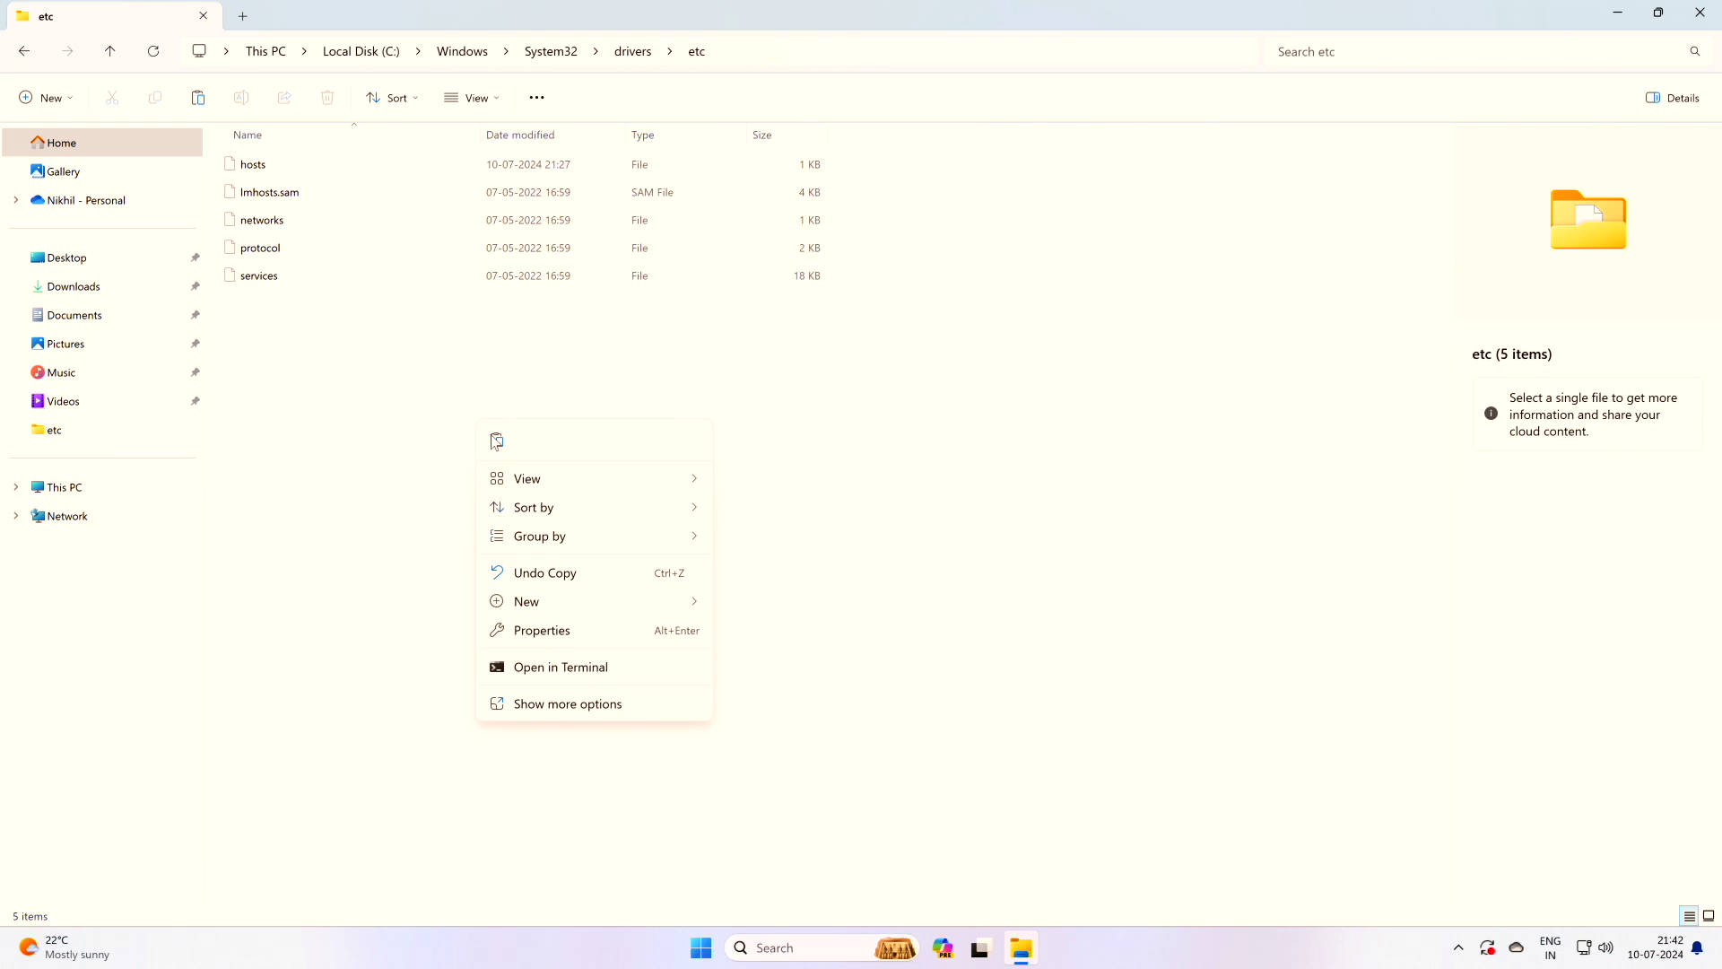
click(497, 441)
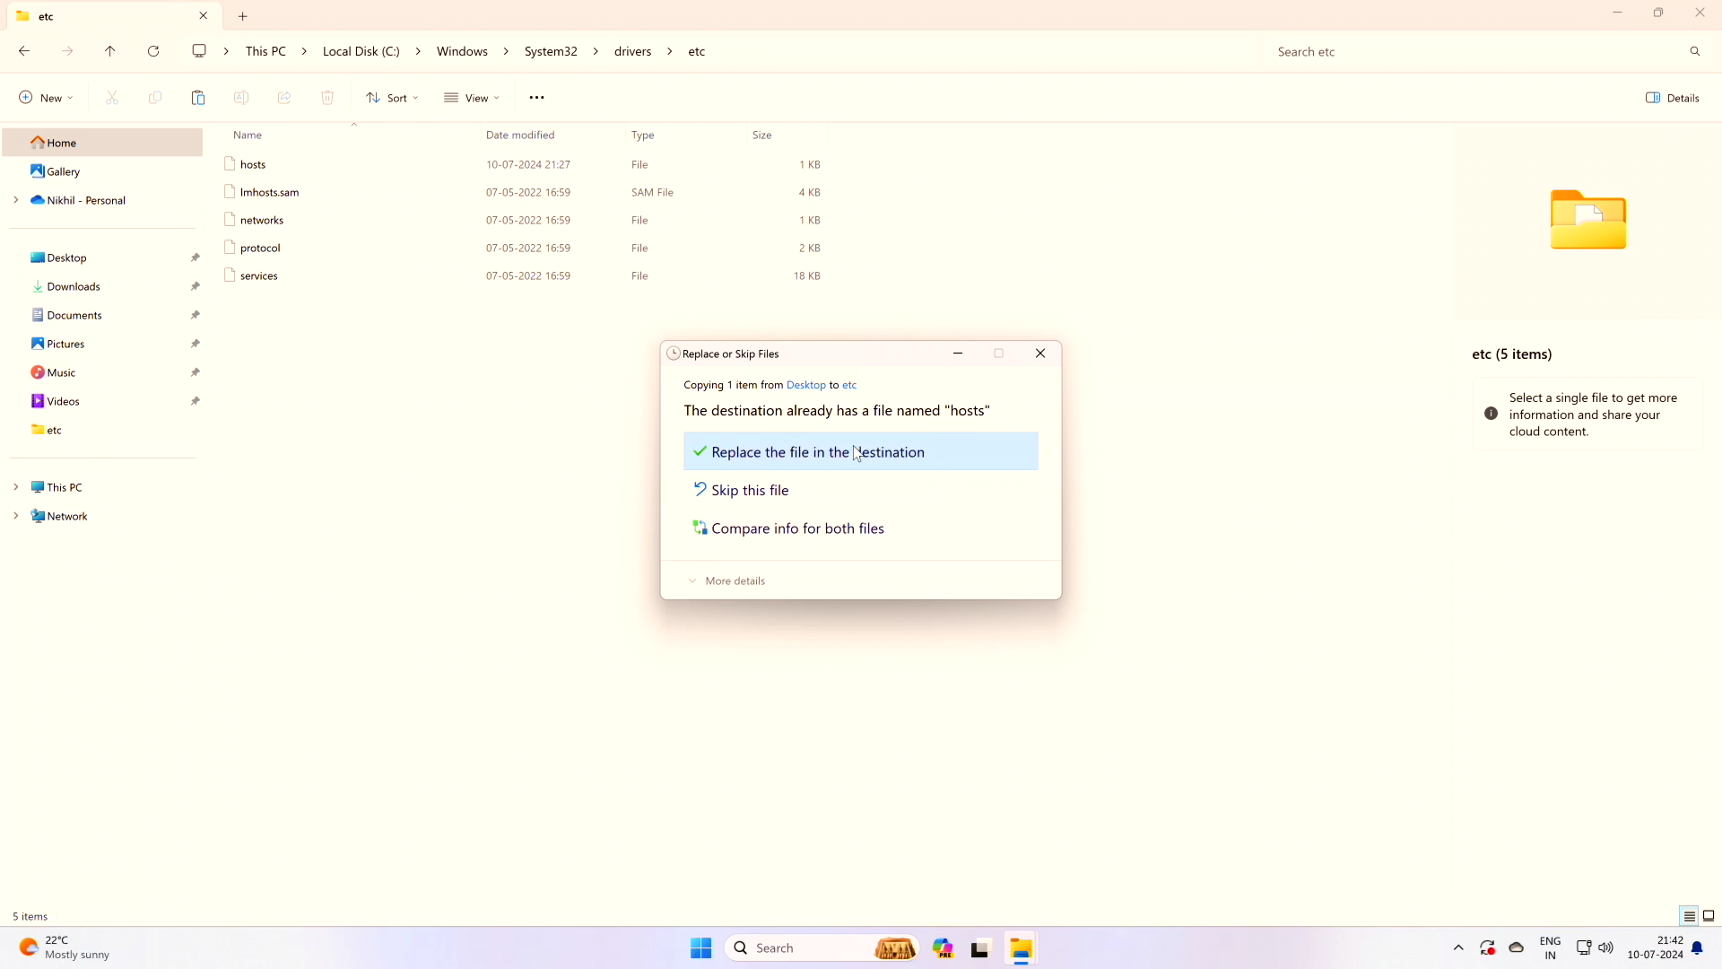
click(793, 455)
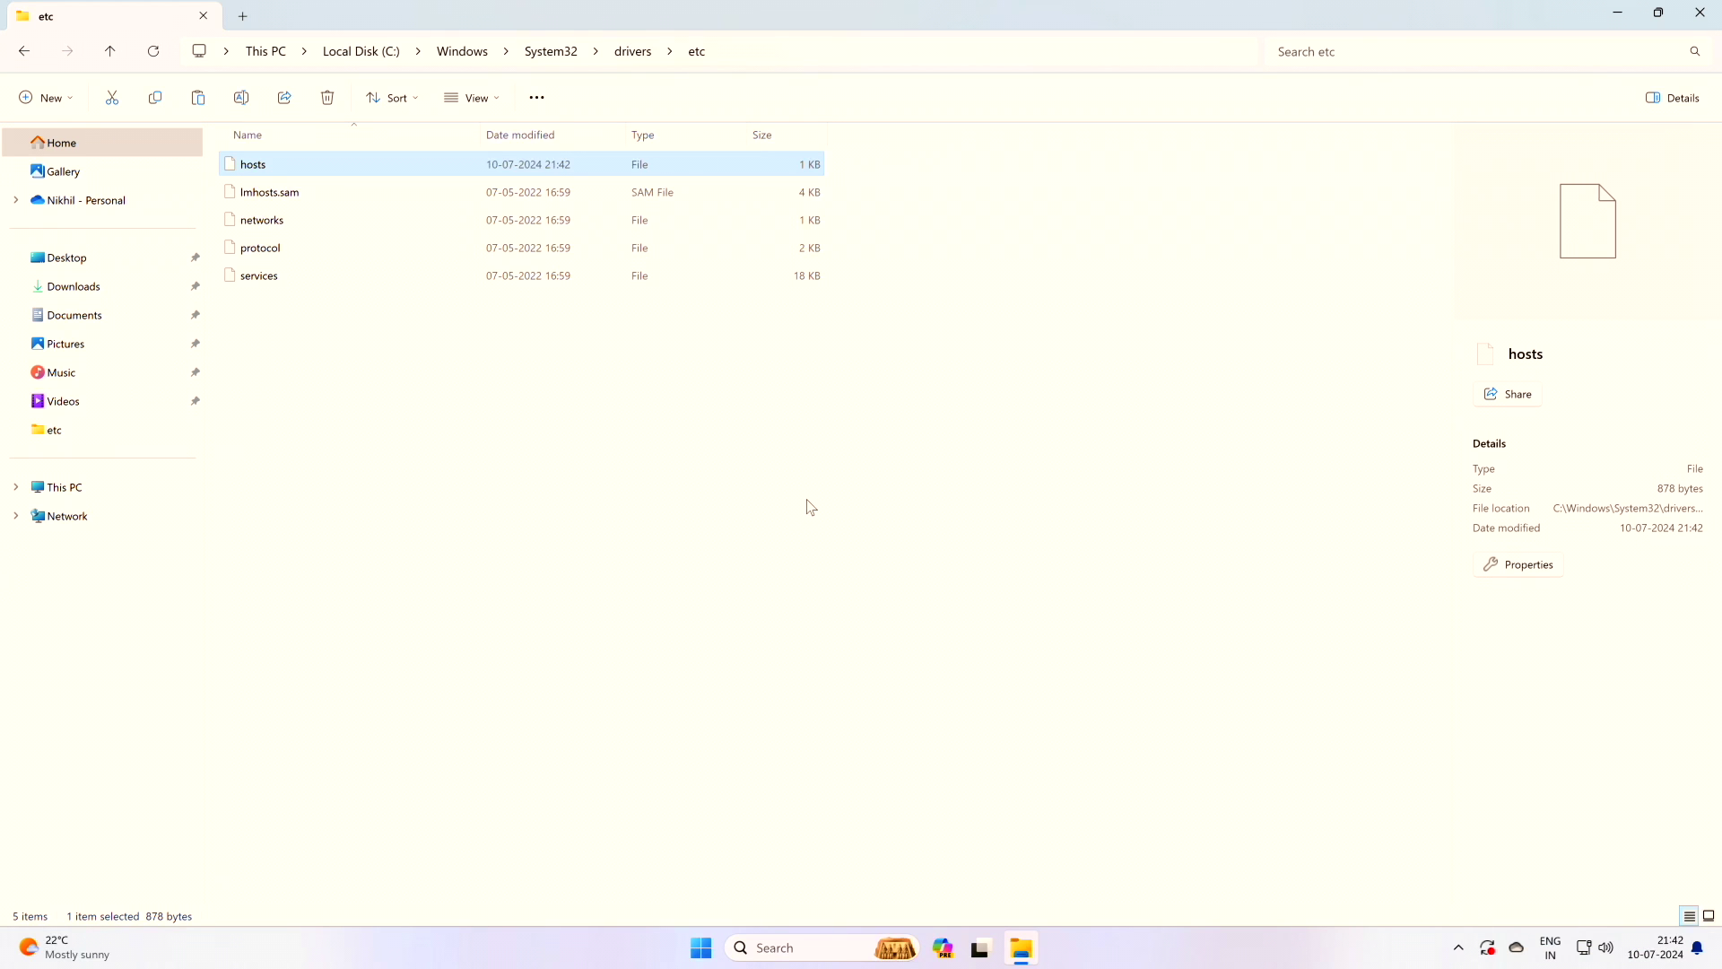
click(1713, 18)
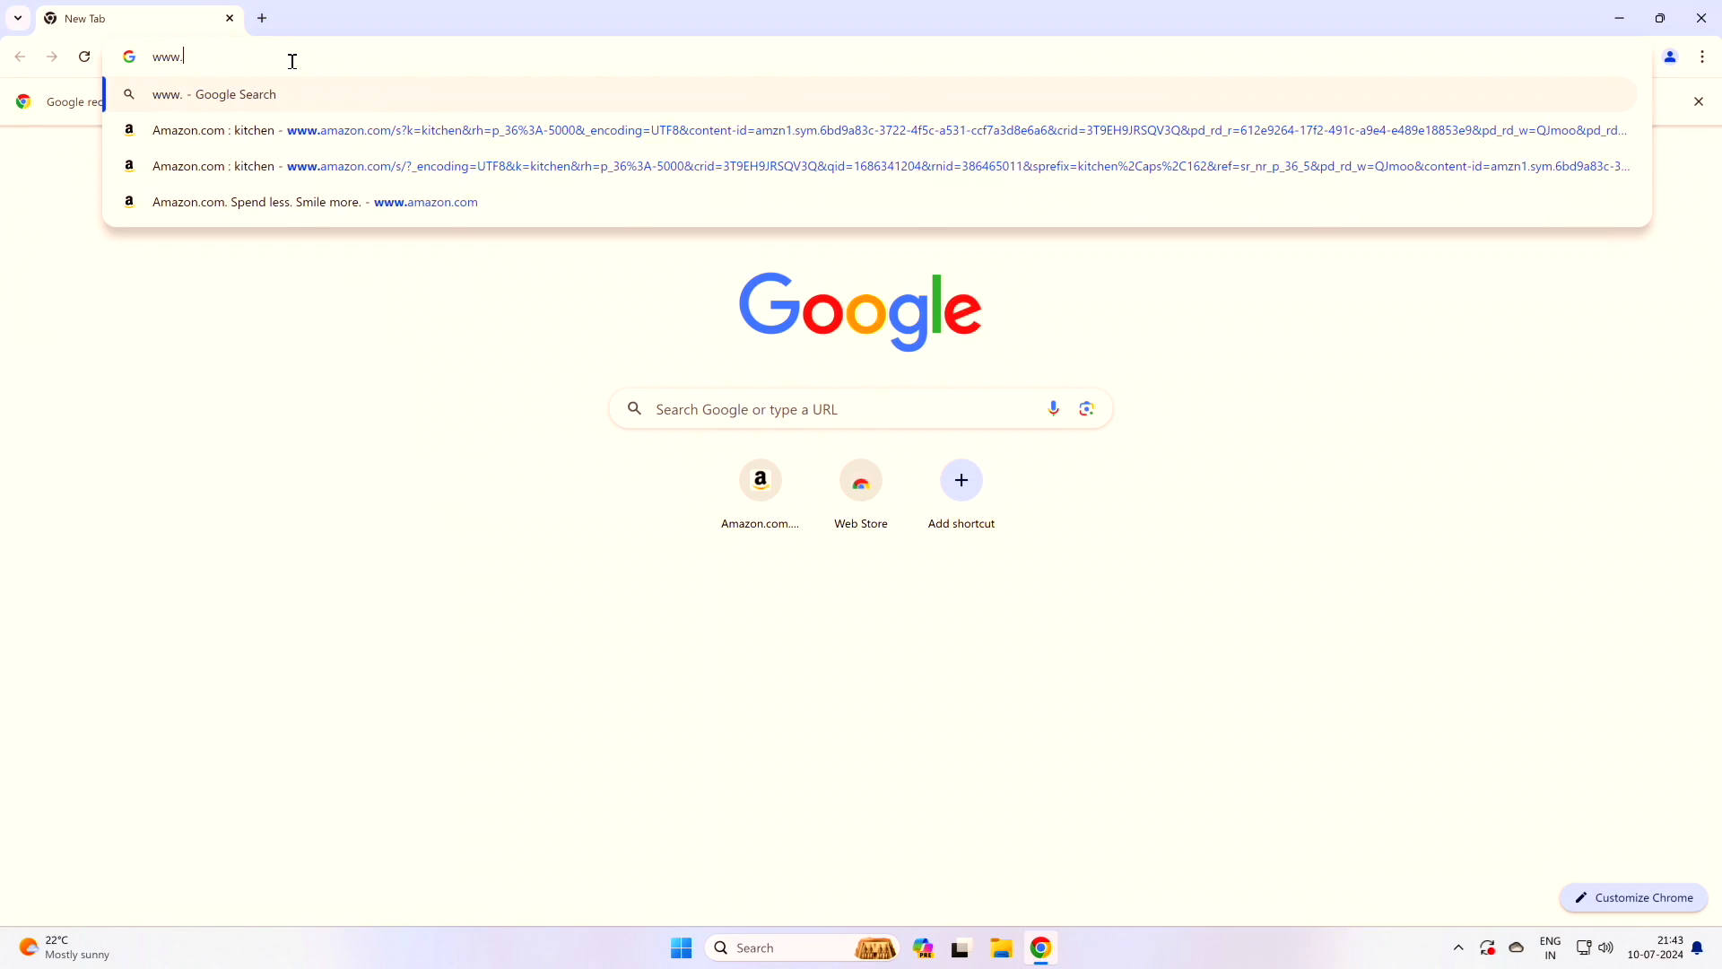
text(google.com)
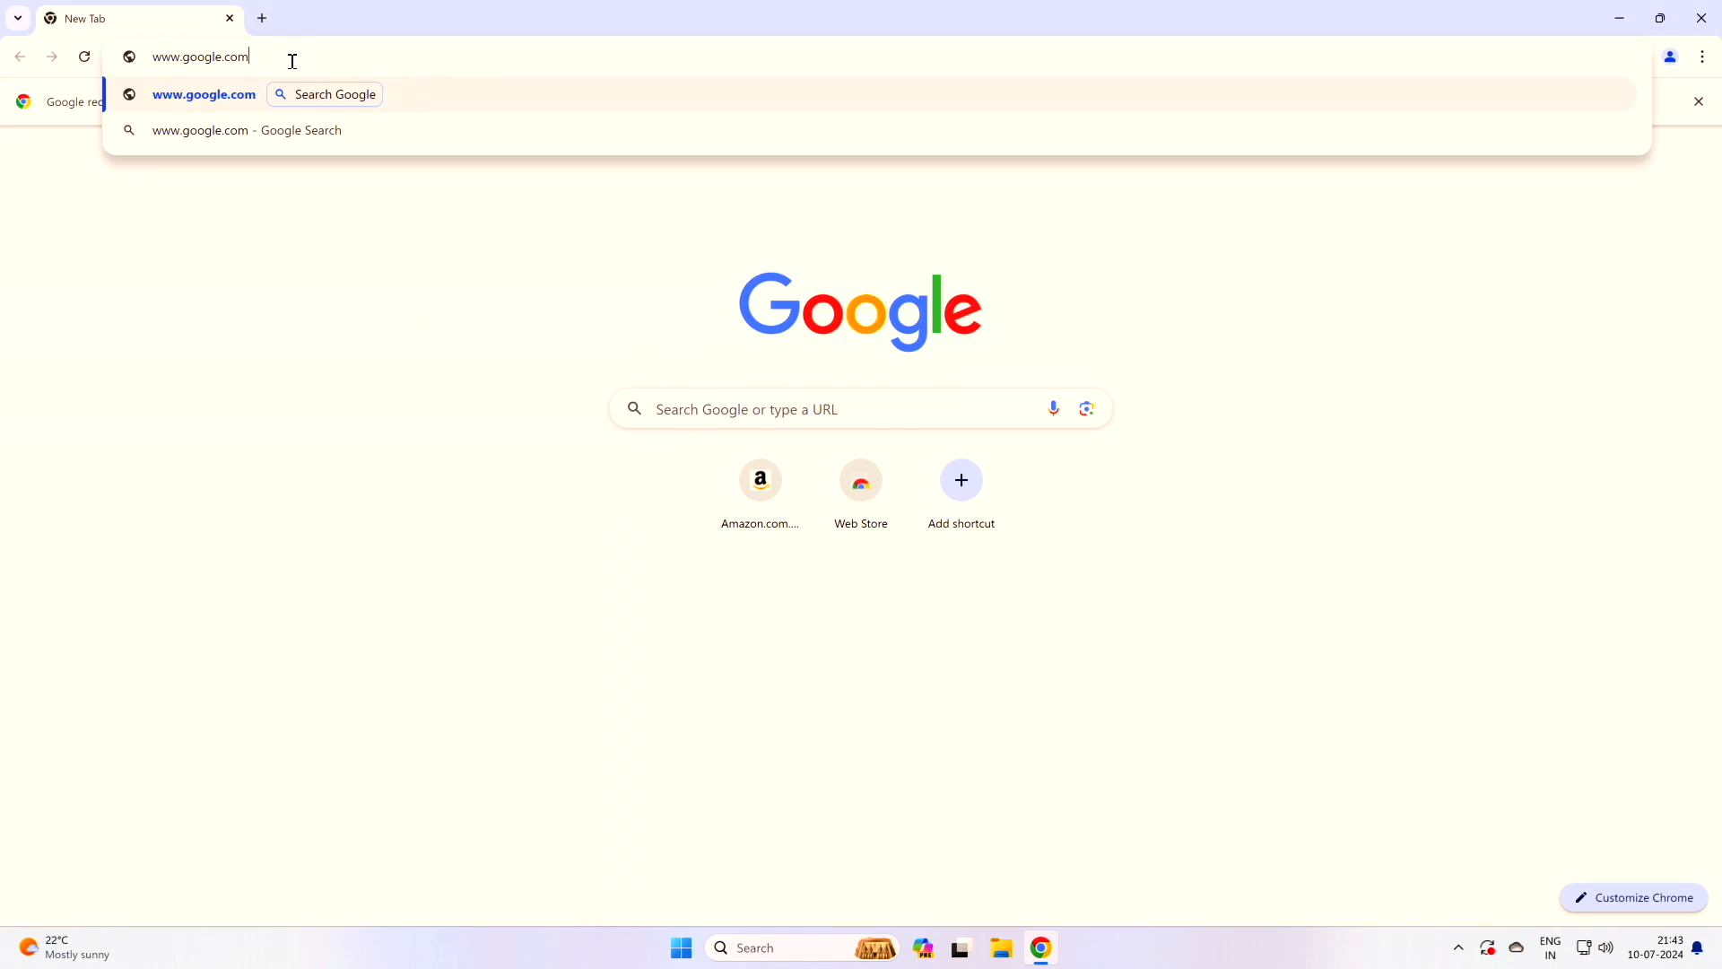
key(Return)
drag(588, 357, 853, 364)
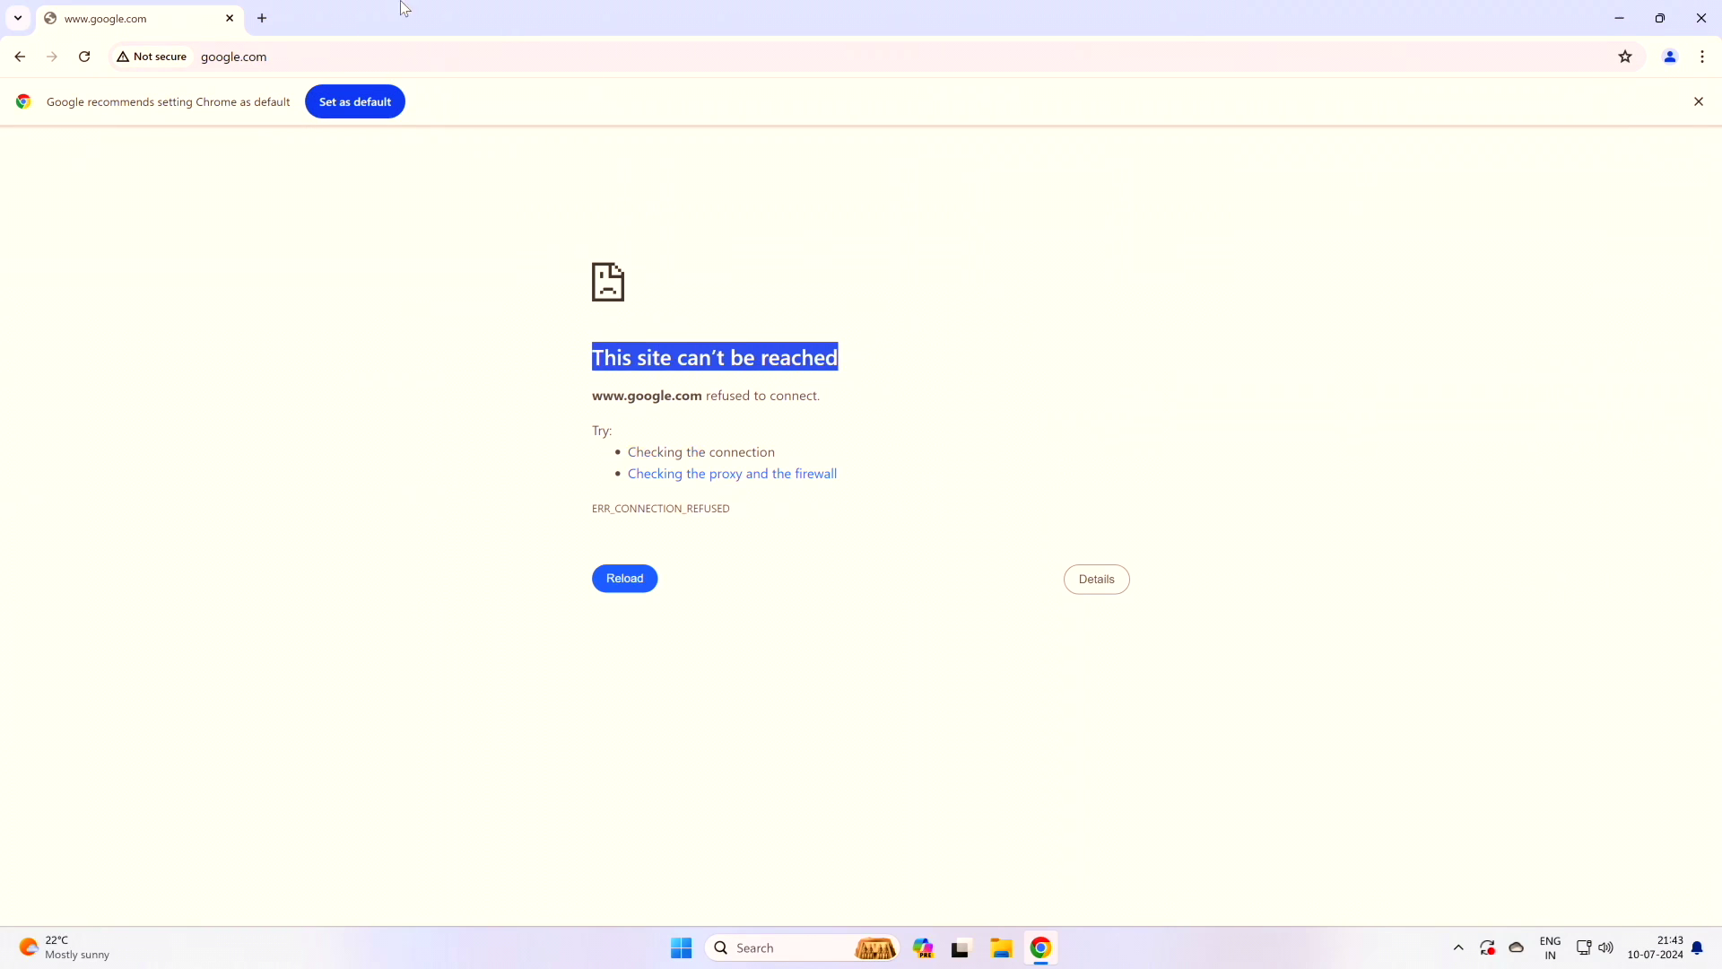
click(262, 19)
text(www)
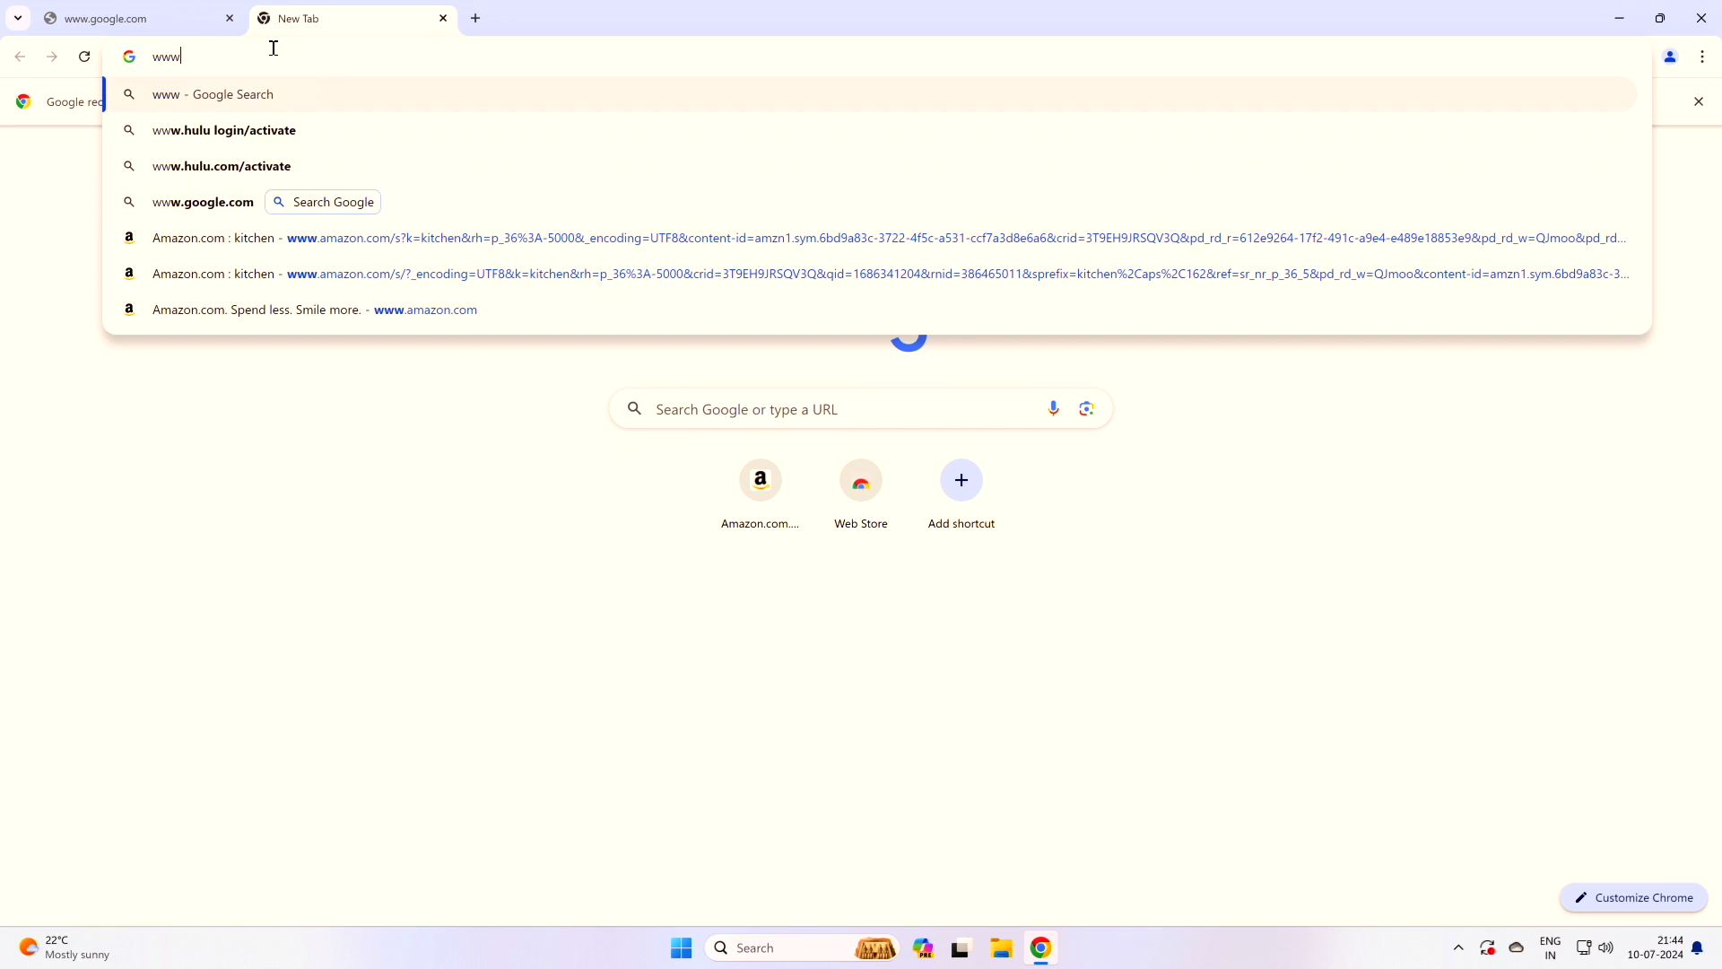
text(.amazon.c)
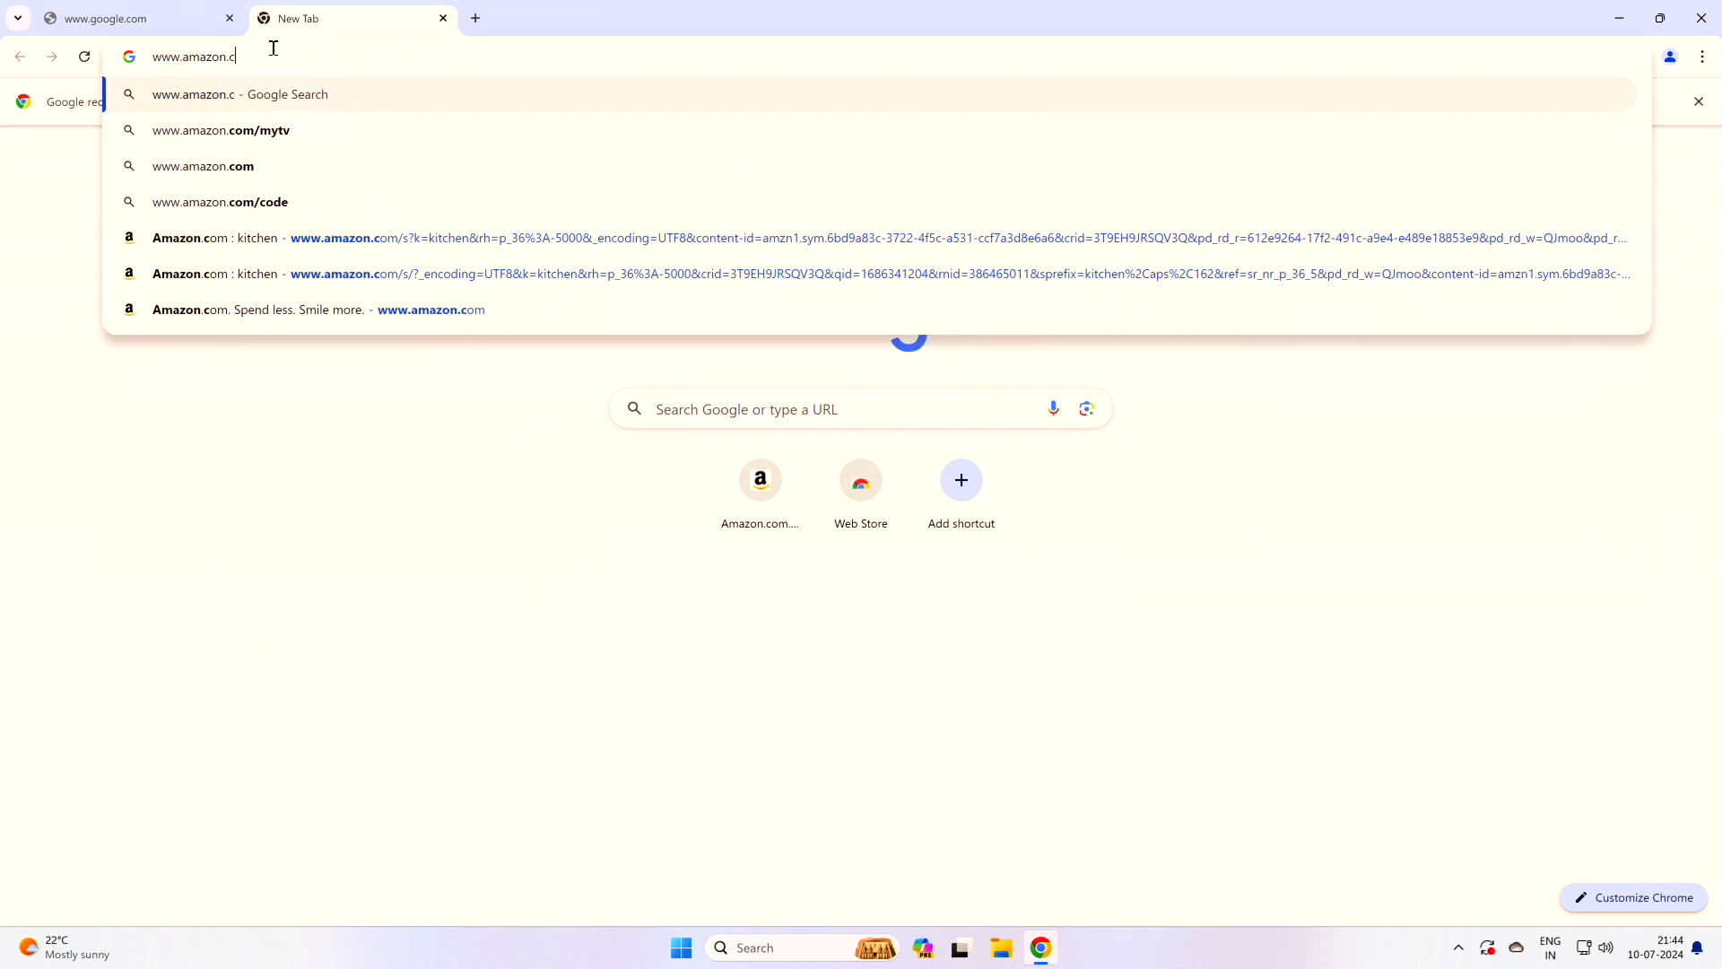
text(om)
key(Return)
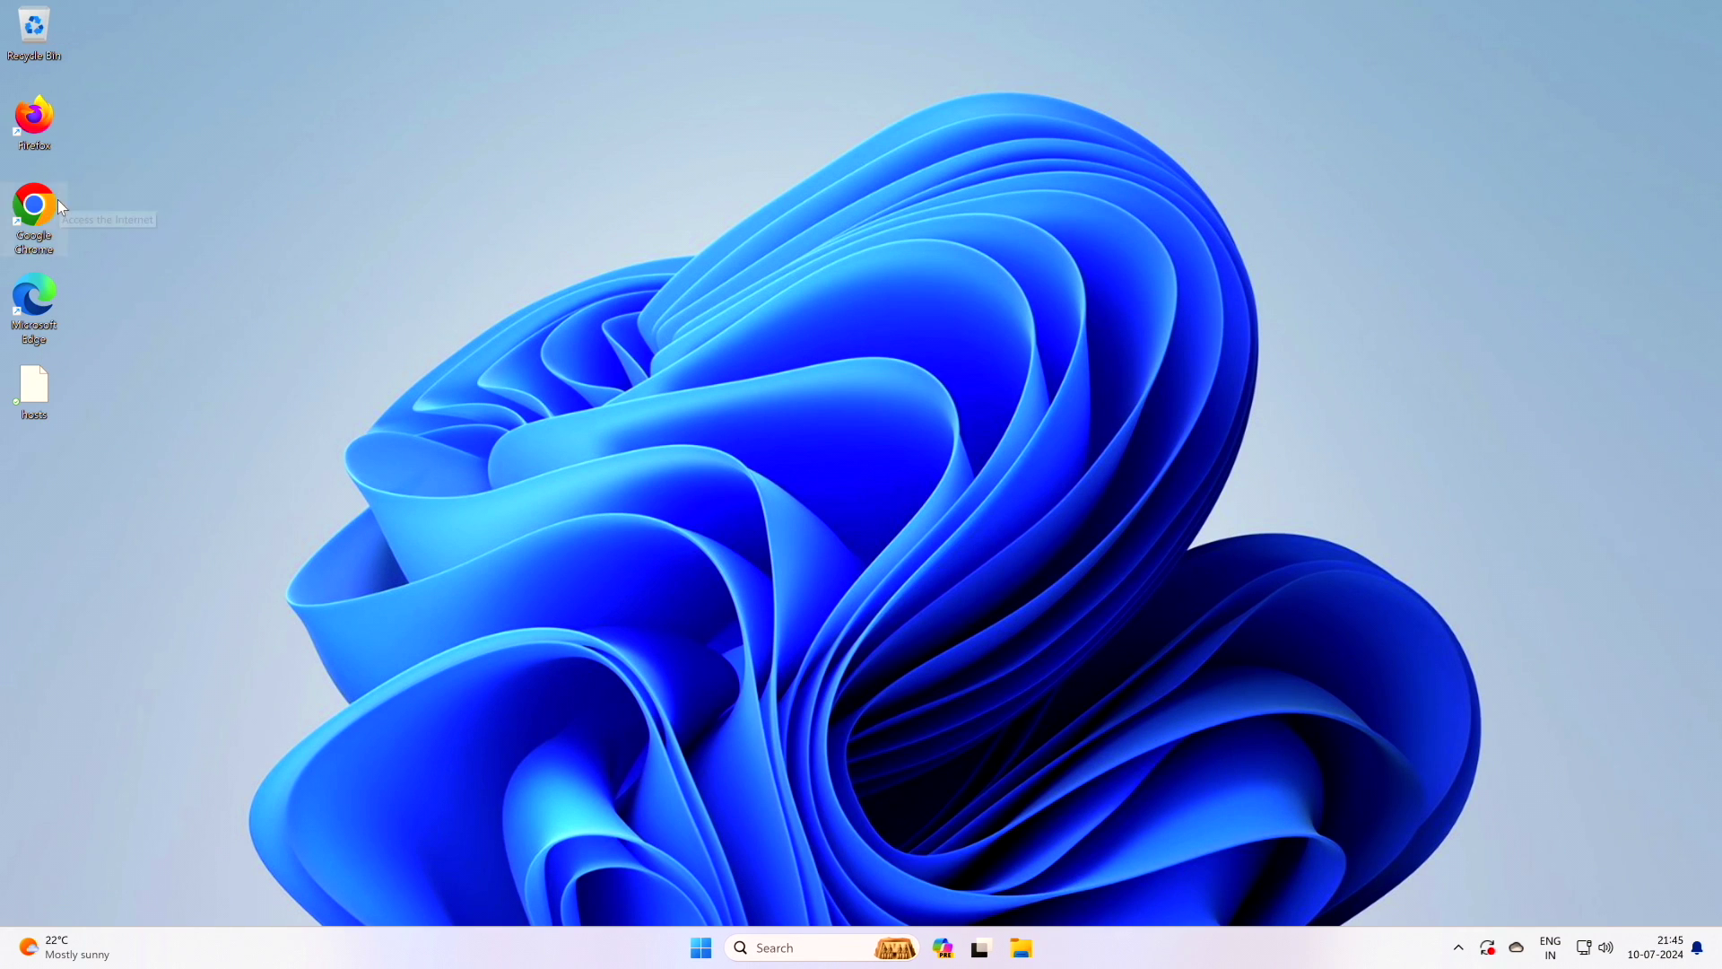
double_click(34, 117)
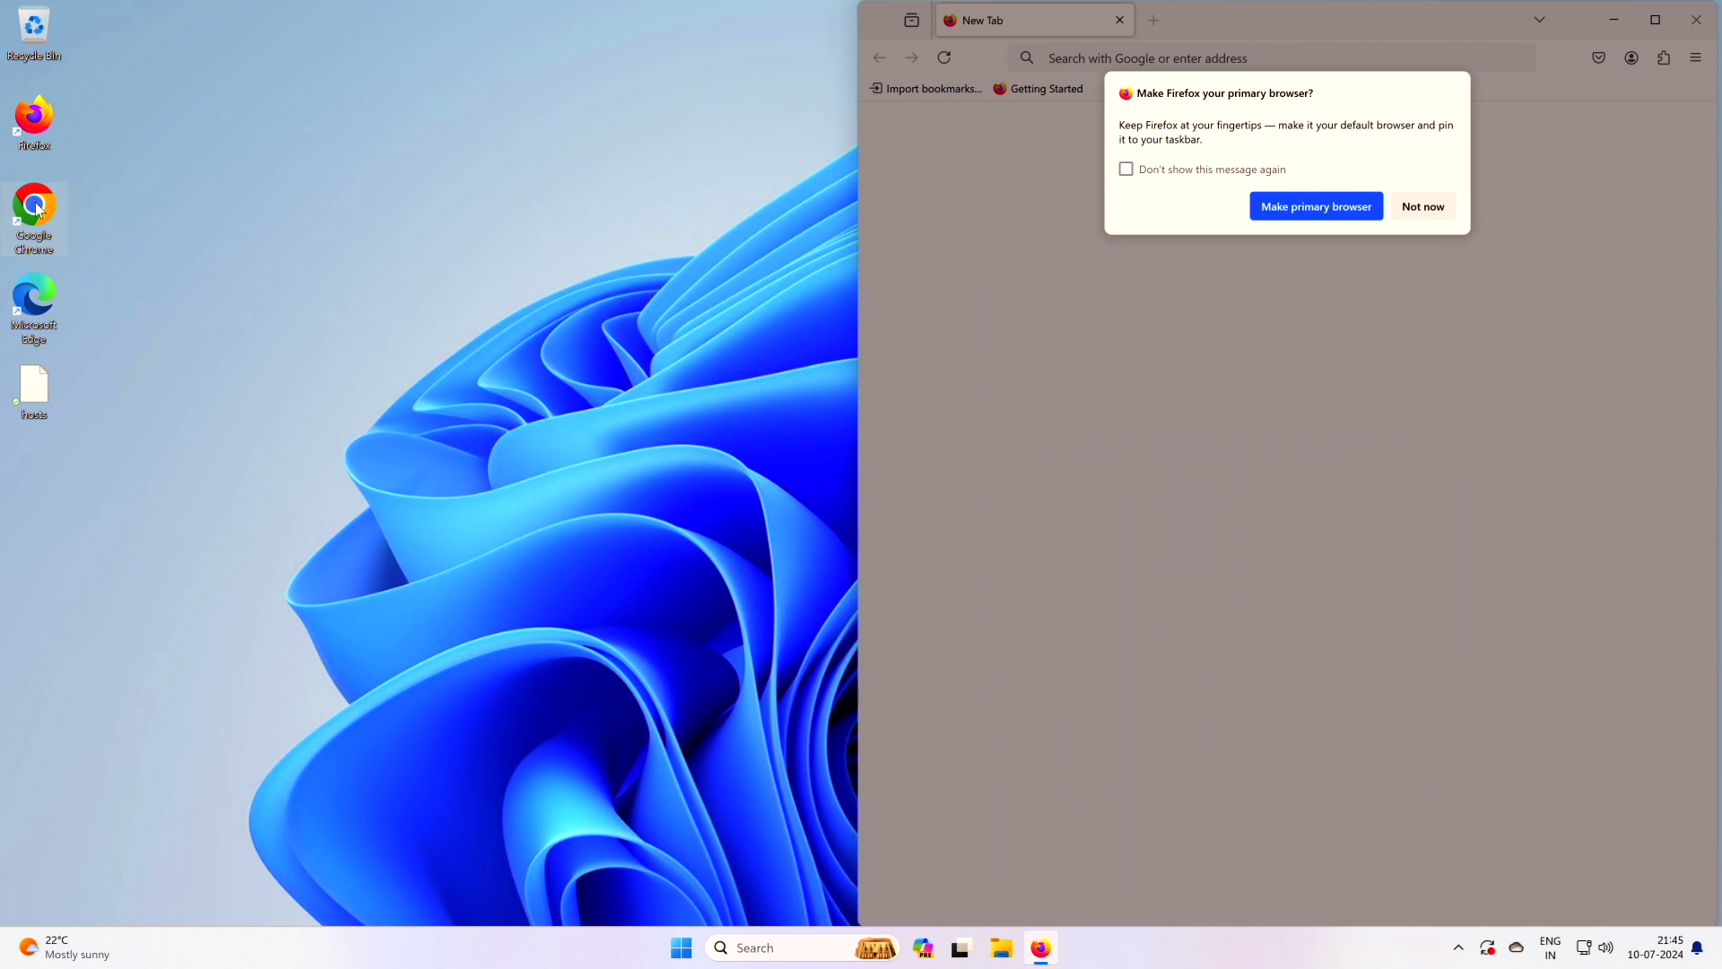
double_click(34, 296)
click(1426, 208)
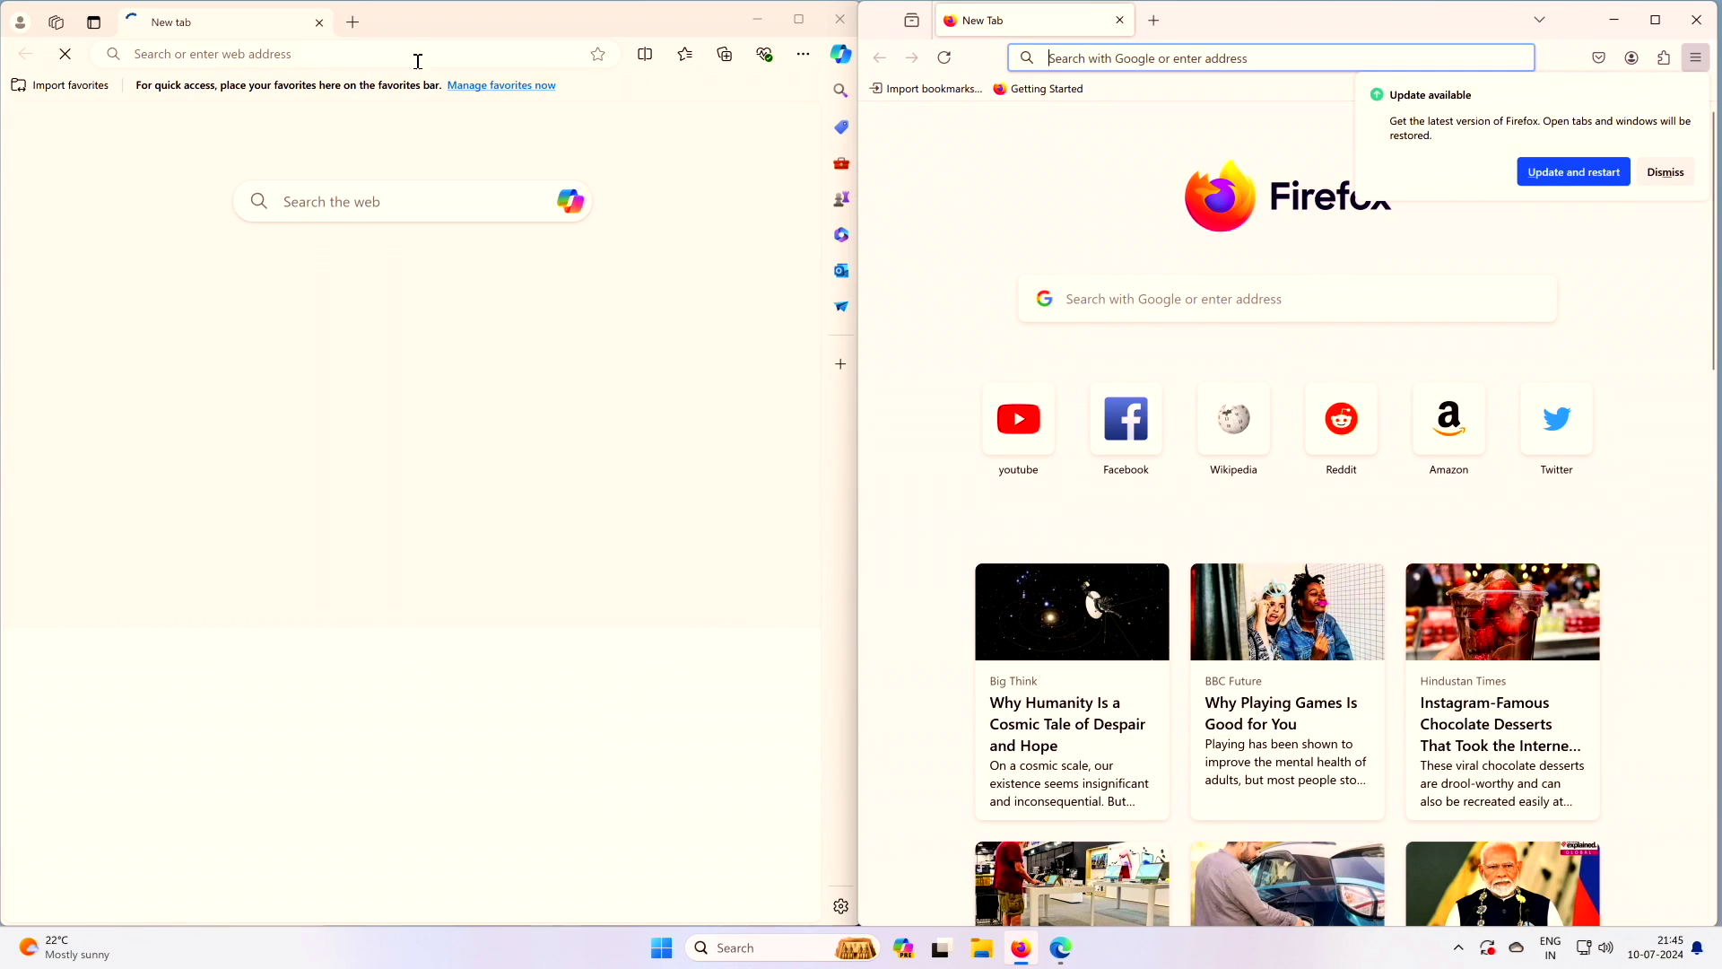
text(www.facebbok.com)
key(Return)
click(1093, 55)
text(www.google.com)
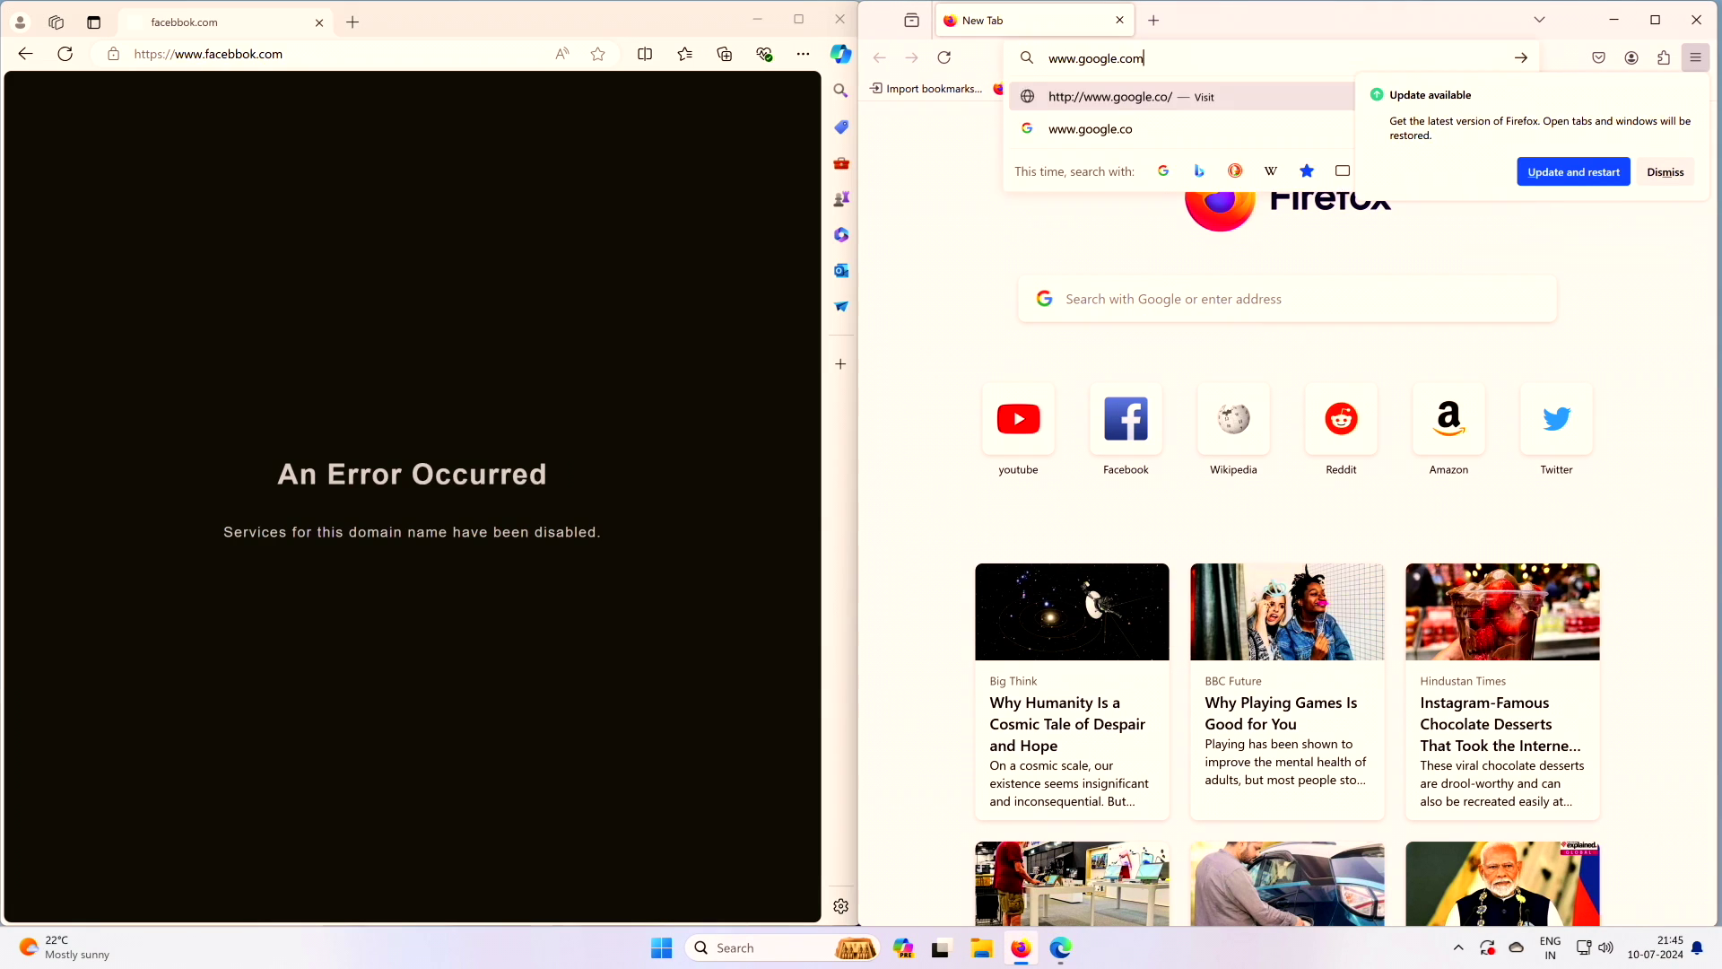
key(Return)
click(1092, 56)
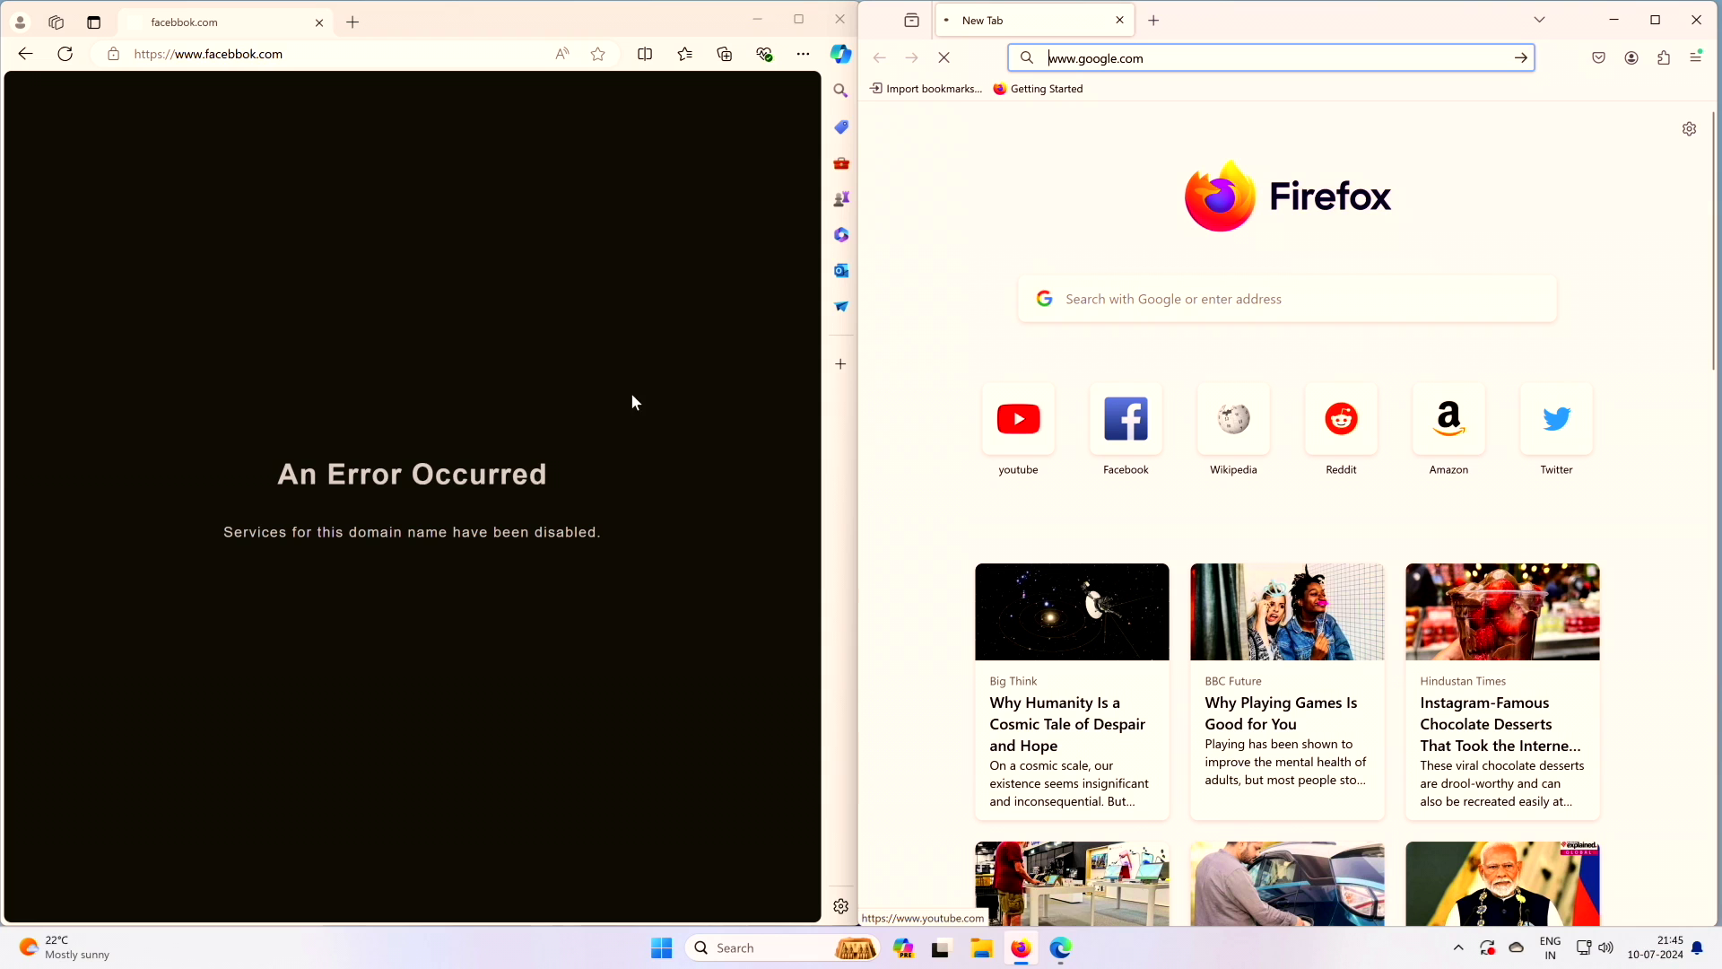
drag(279, 473, 539, 482)
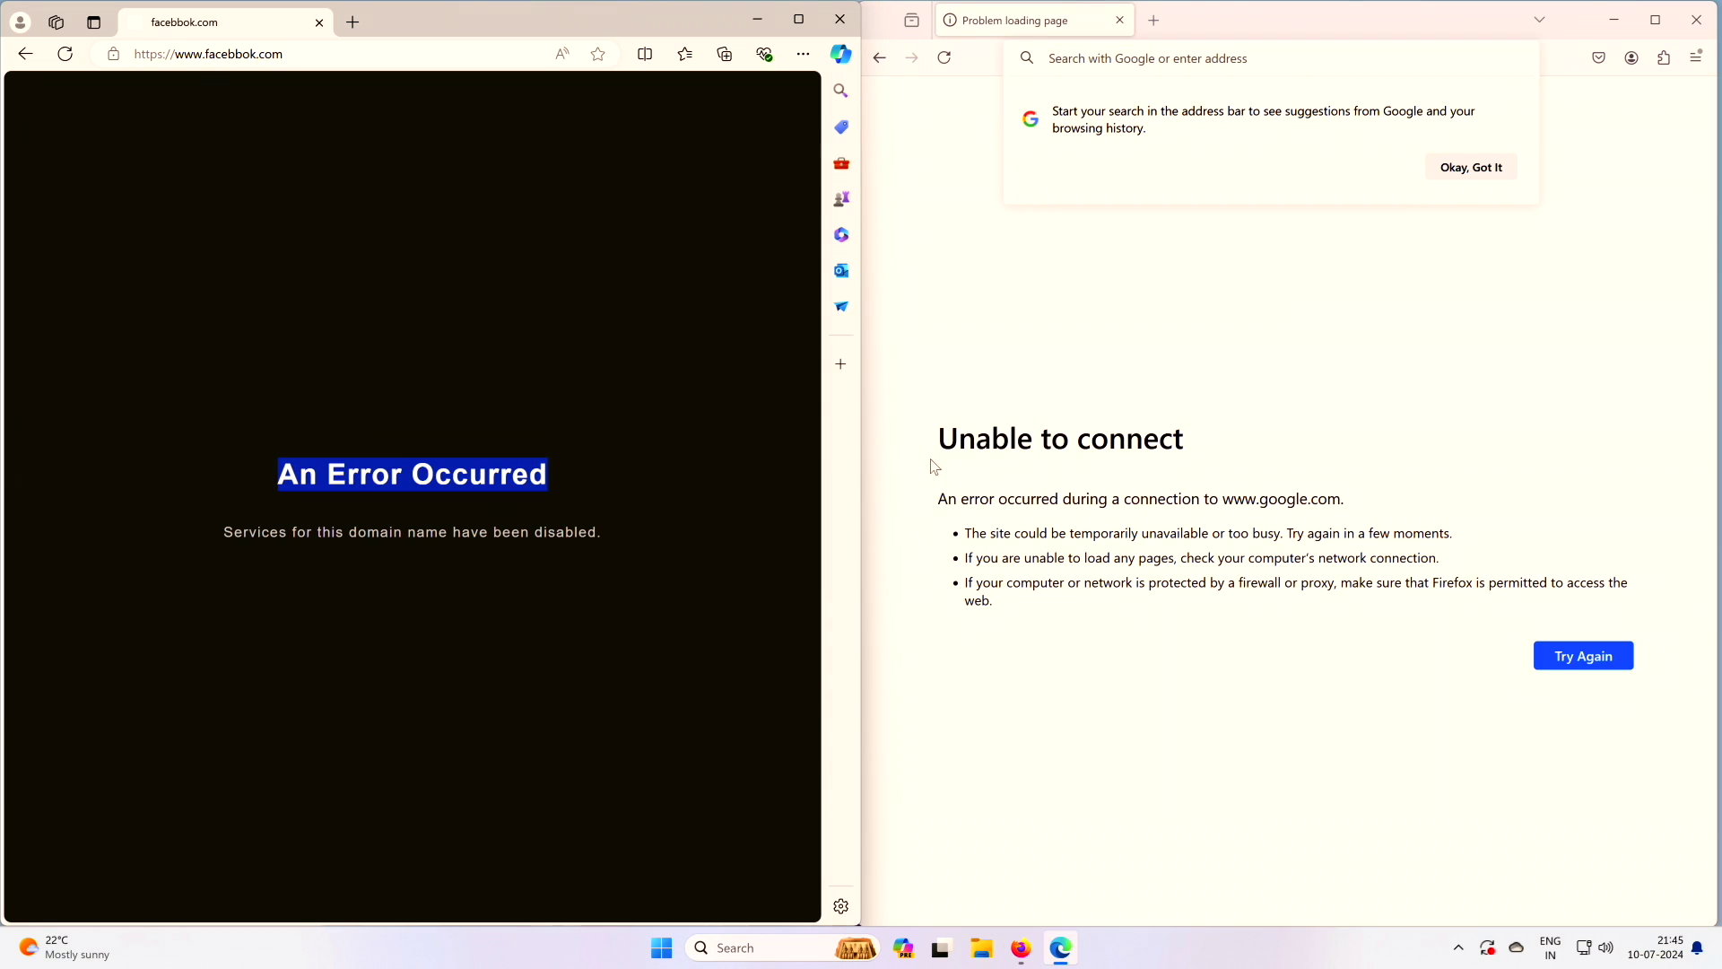
drag(937, 435, 1225, 437)
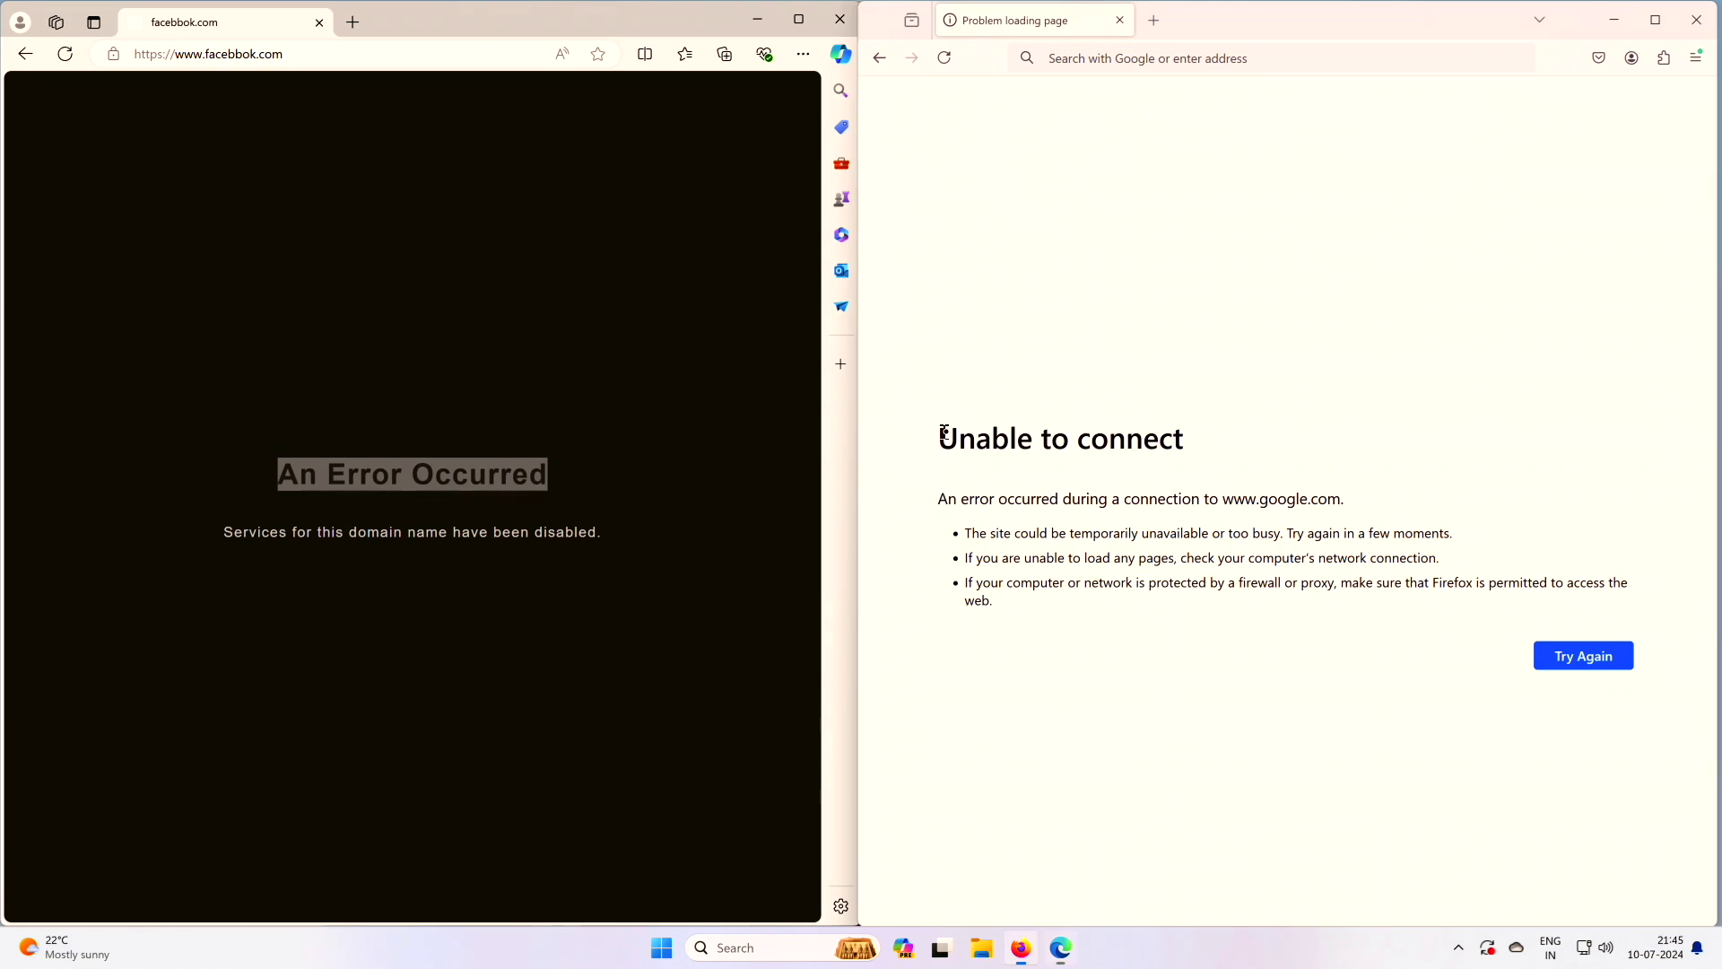
click(1696, 26)
- Close Edge and open the desktop hosts copy in Notepad again
click(839, 18)
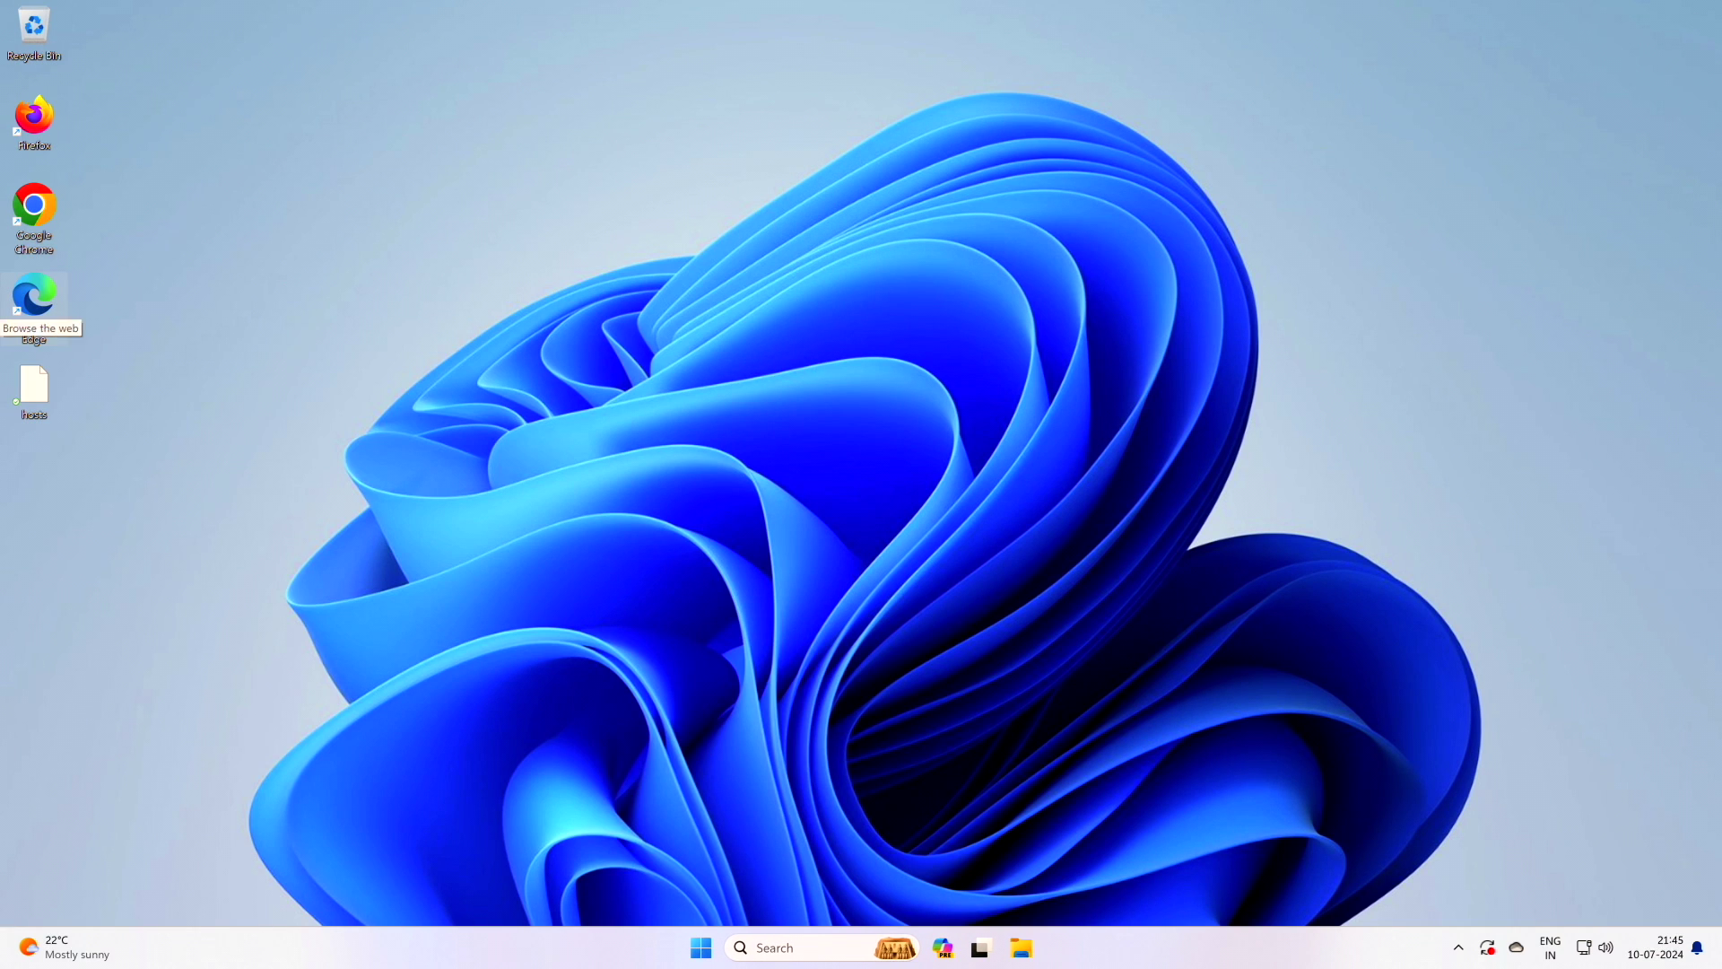
right_click(35, 388)
click(101, 445)
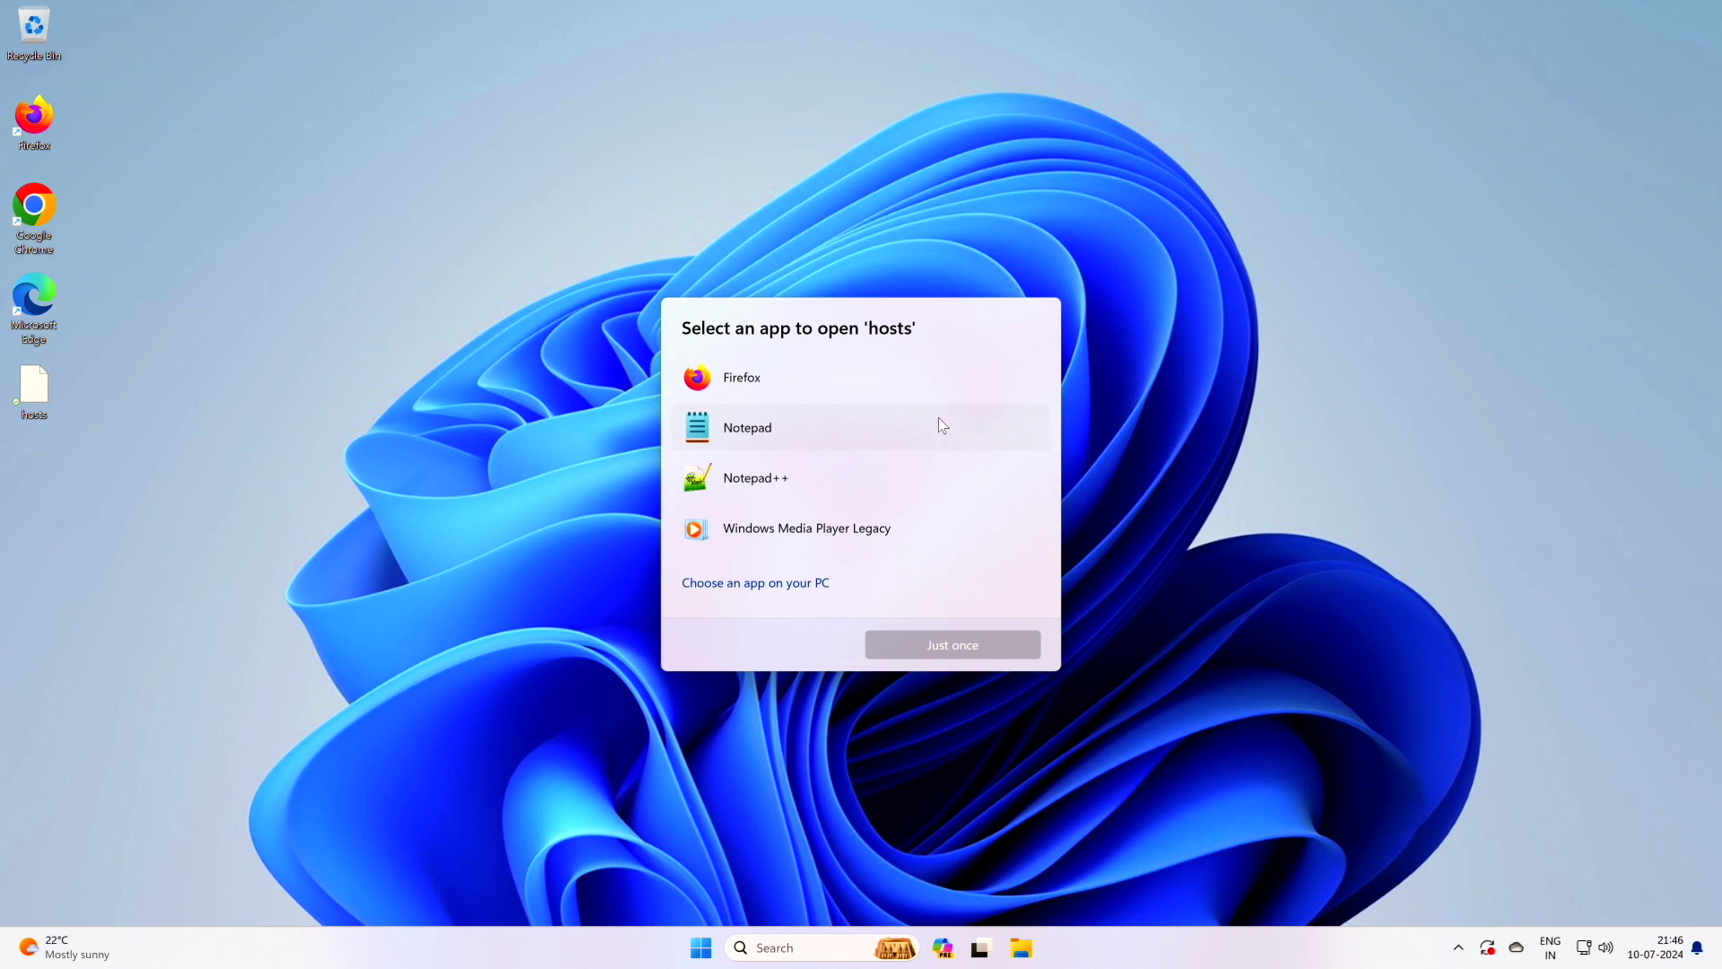
click(803, 434)
click(960, 646)
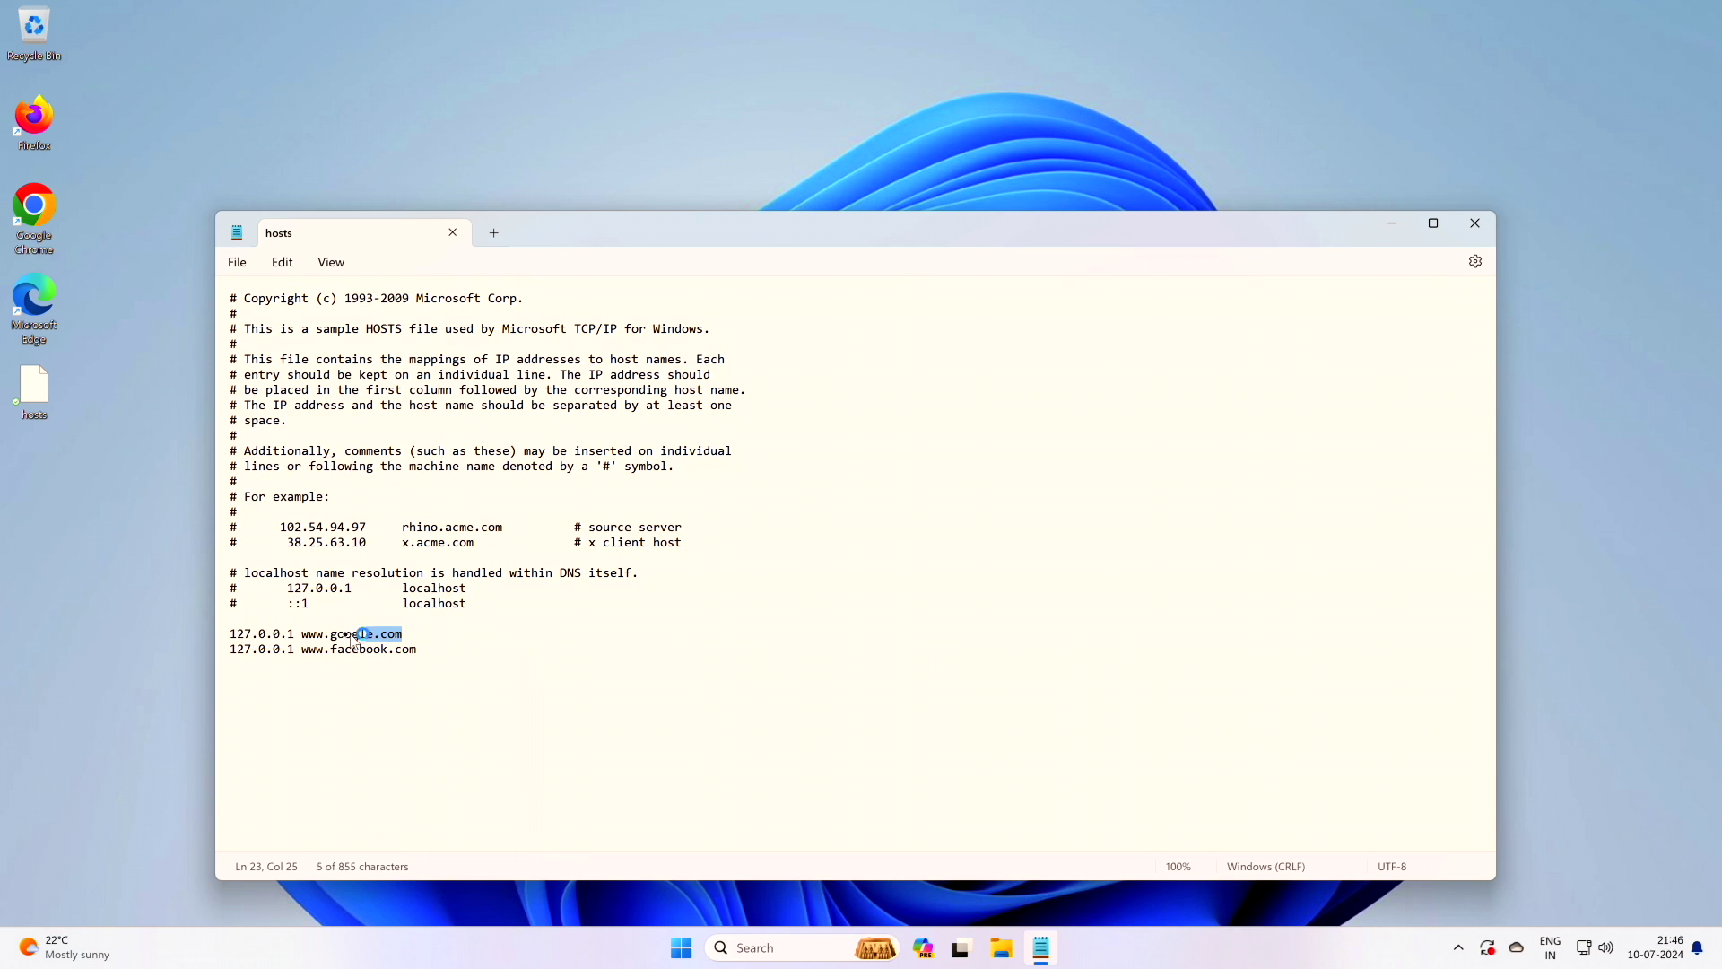
drag(355, 637, 268, 637)
key(BackSpace)
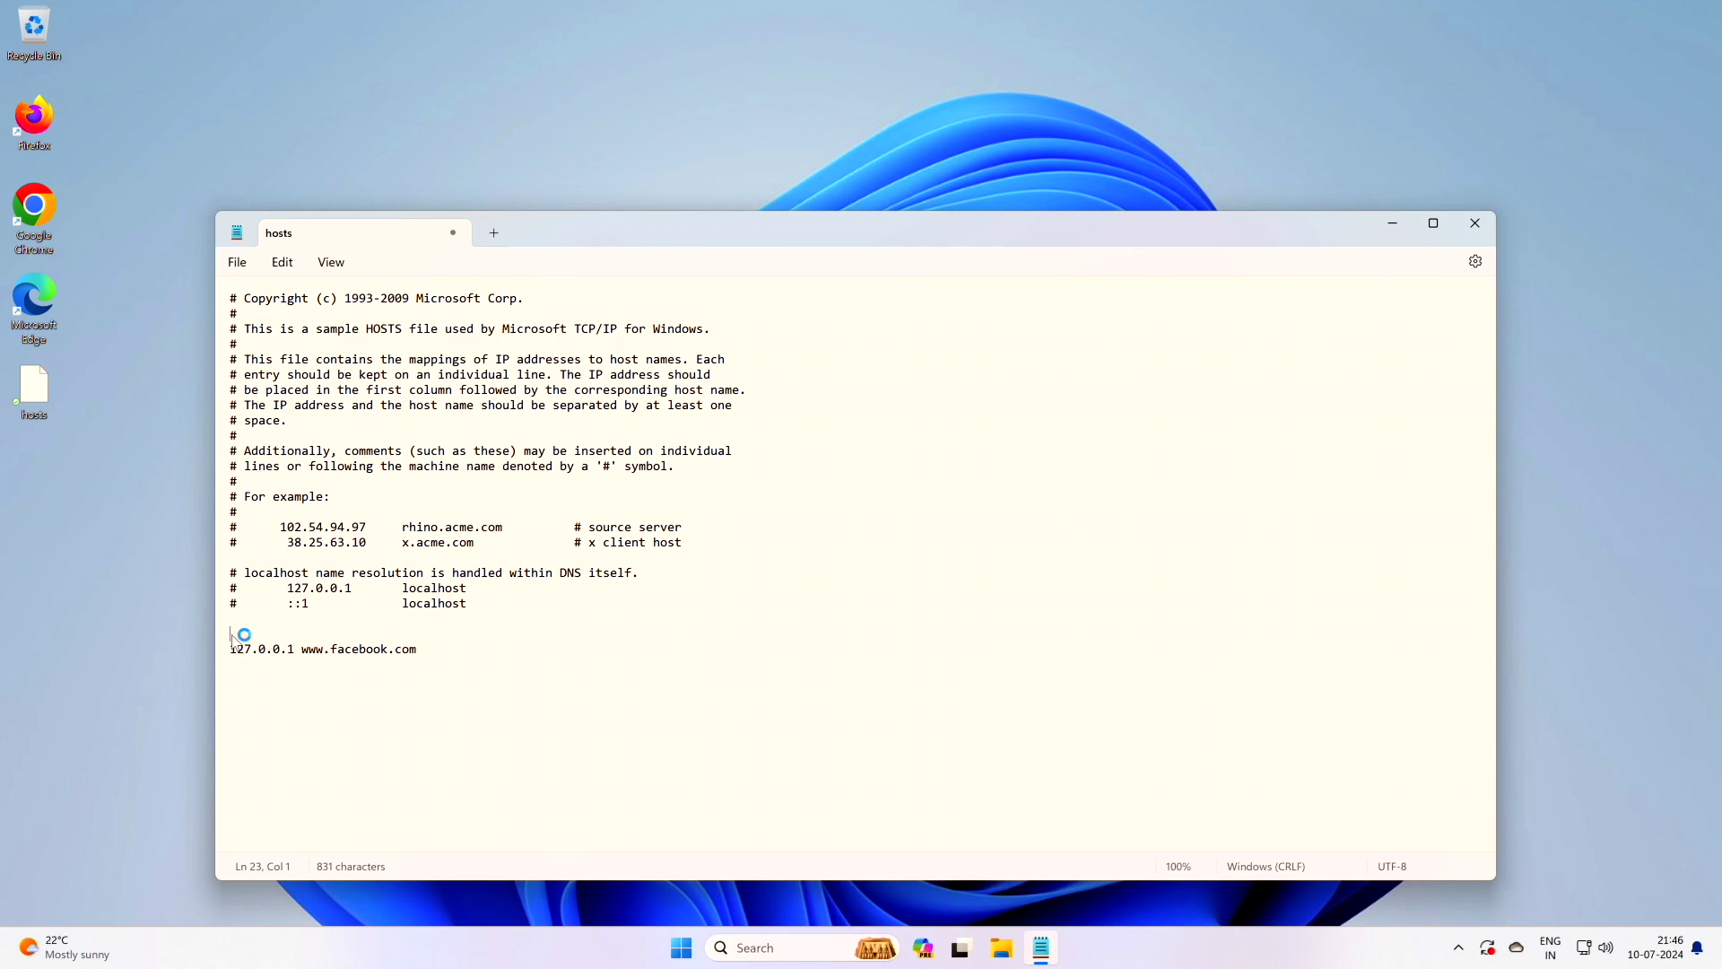
key(BackSpace)
click(238, 263)
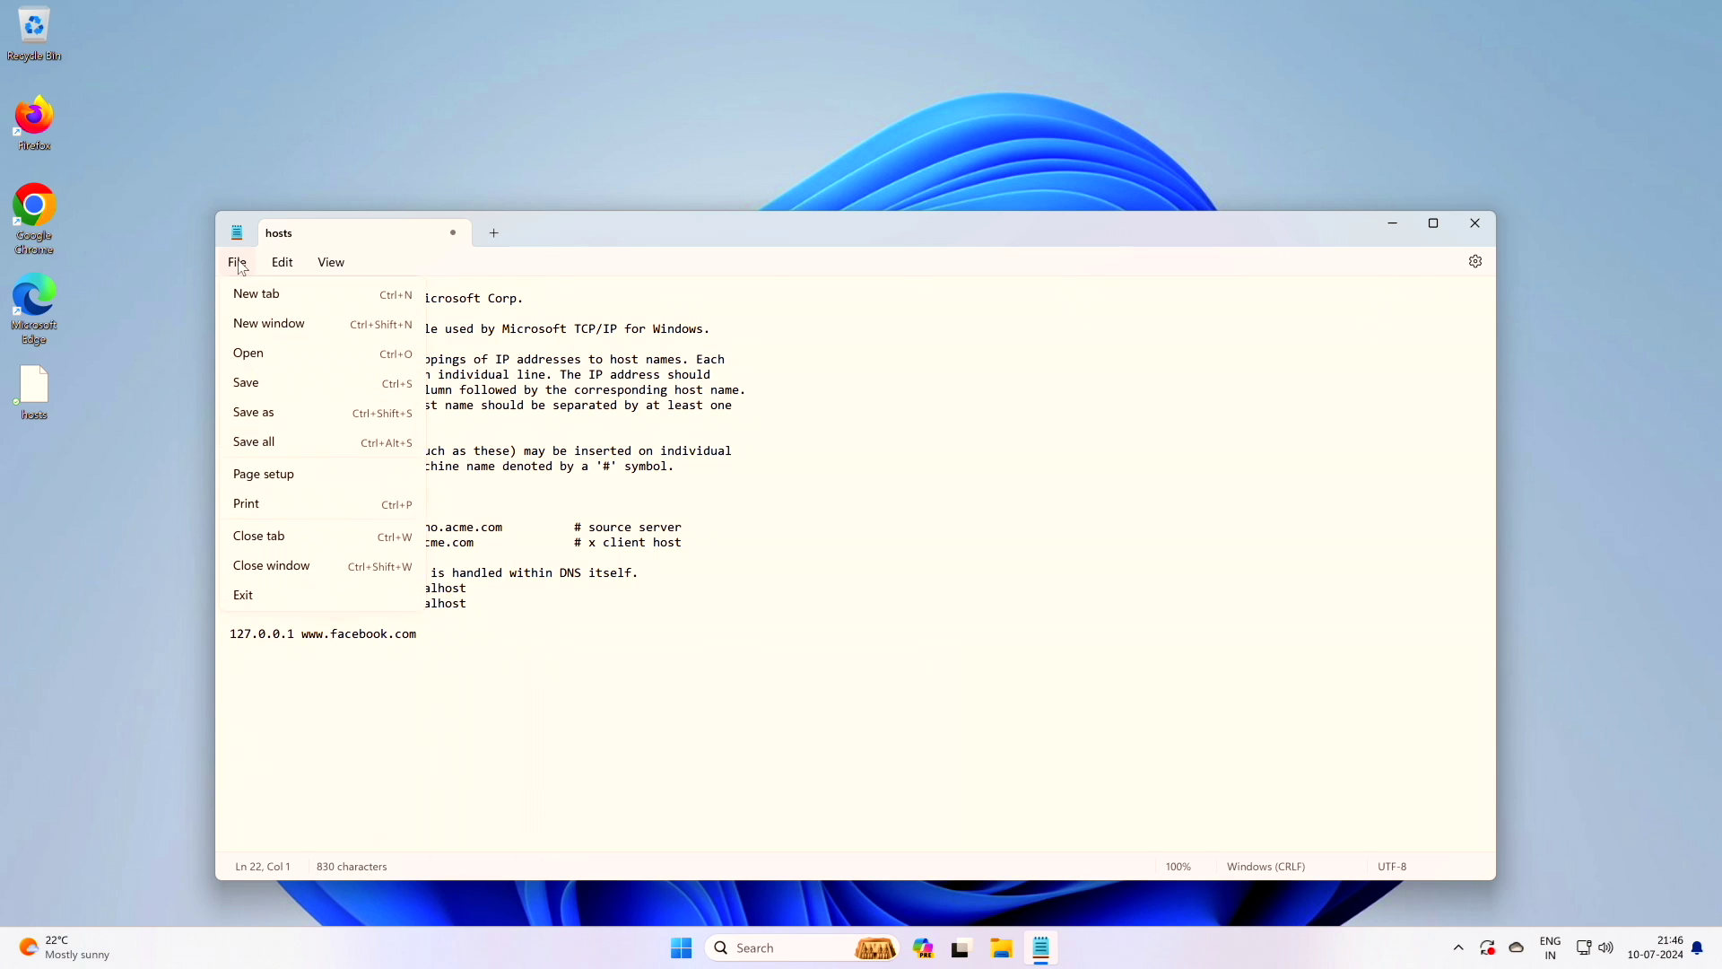
click(270, 385)
click(1484, 225)
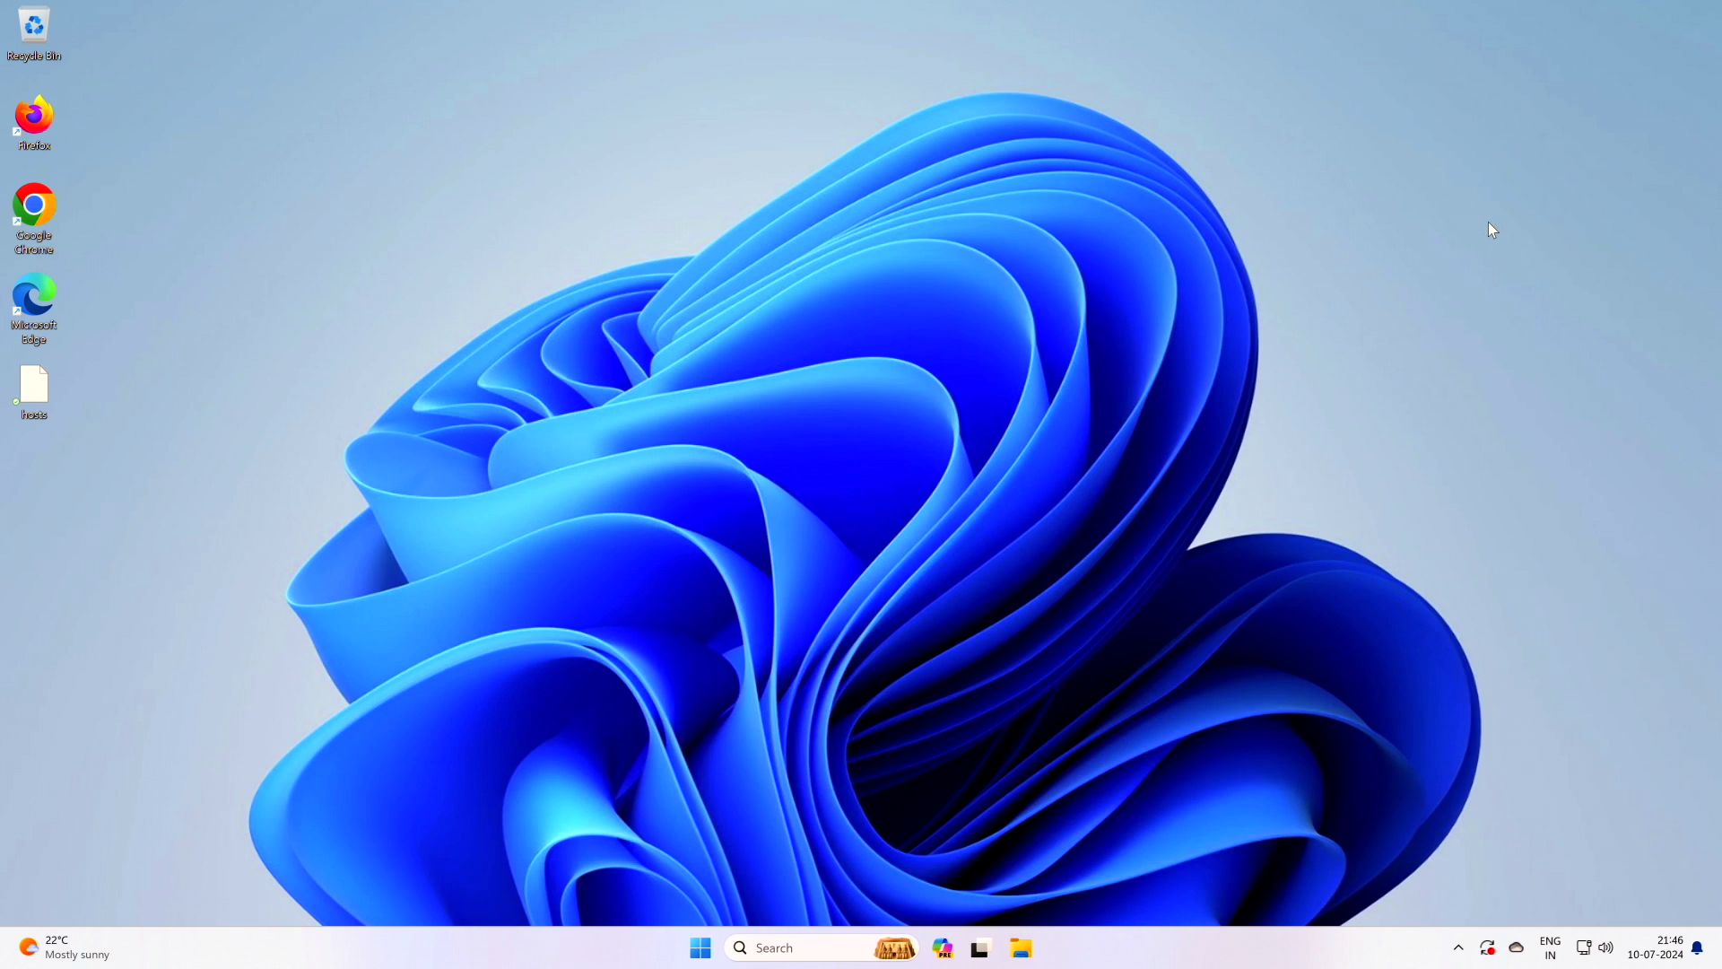
- Paste the updated hosts into the etc folder, replacing the existing file
key(super+e)
click(394, 54)
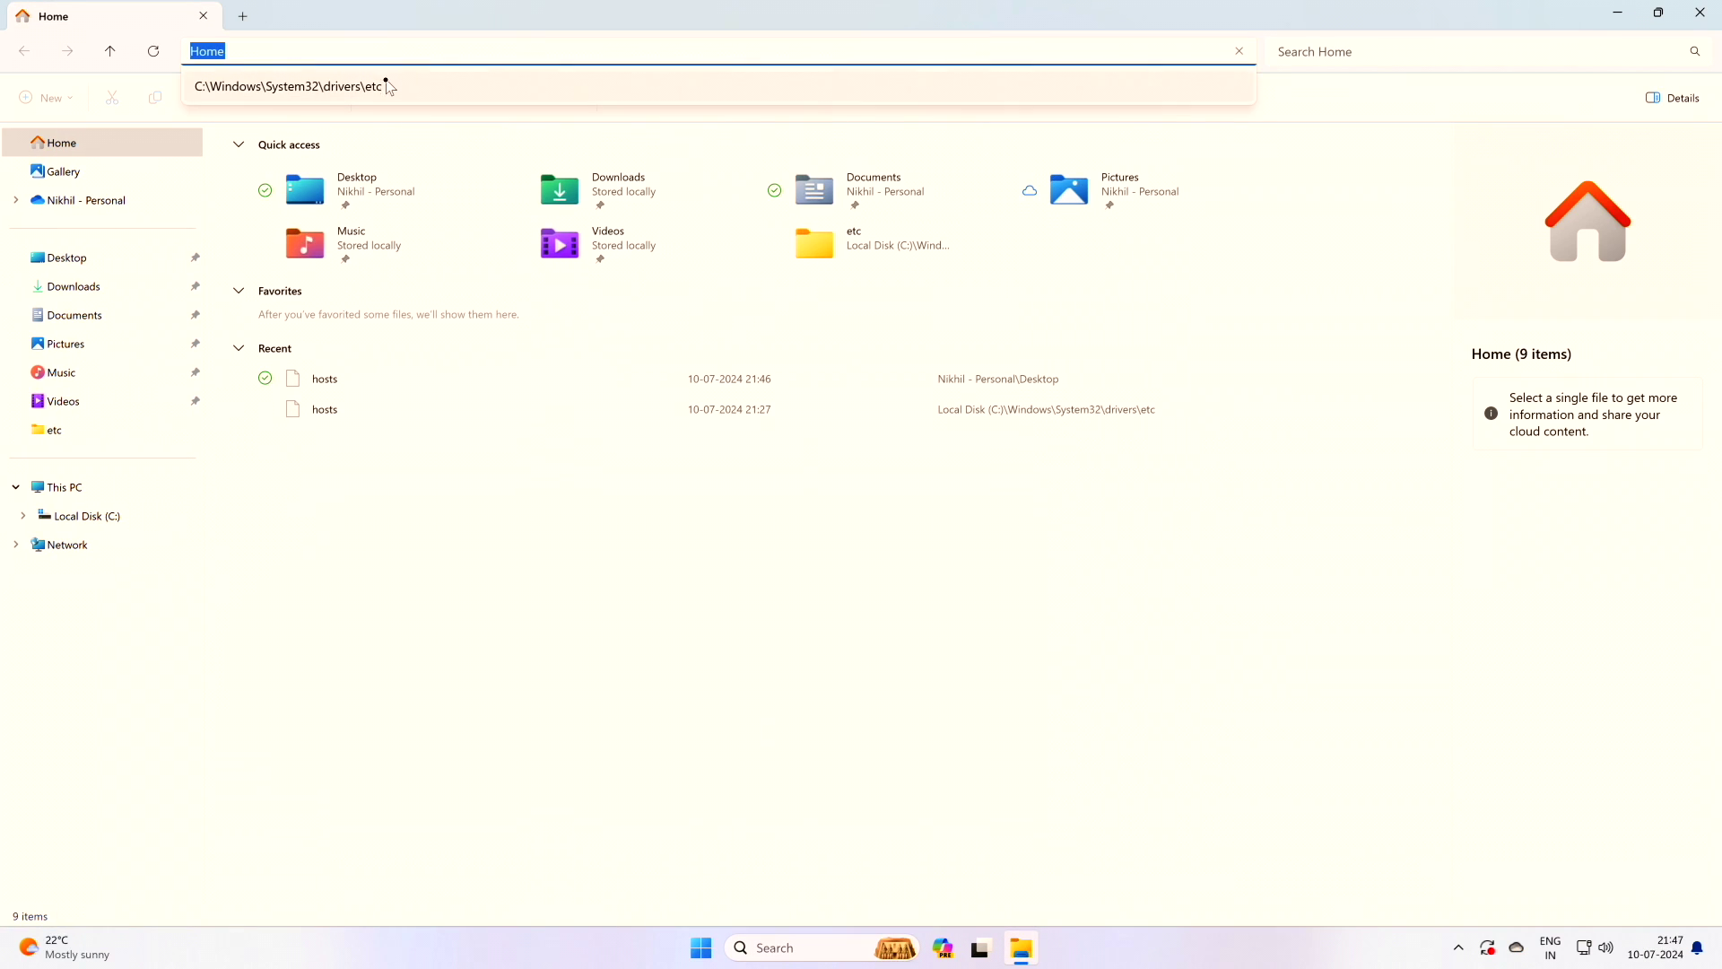
click(388, 87)
right_click(370, 417)
click(392, 434)
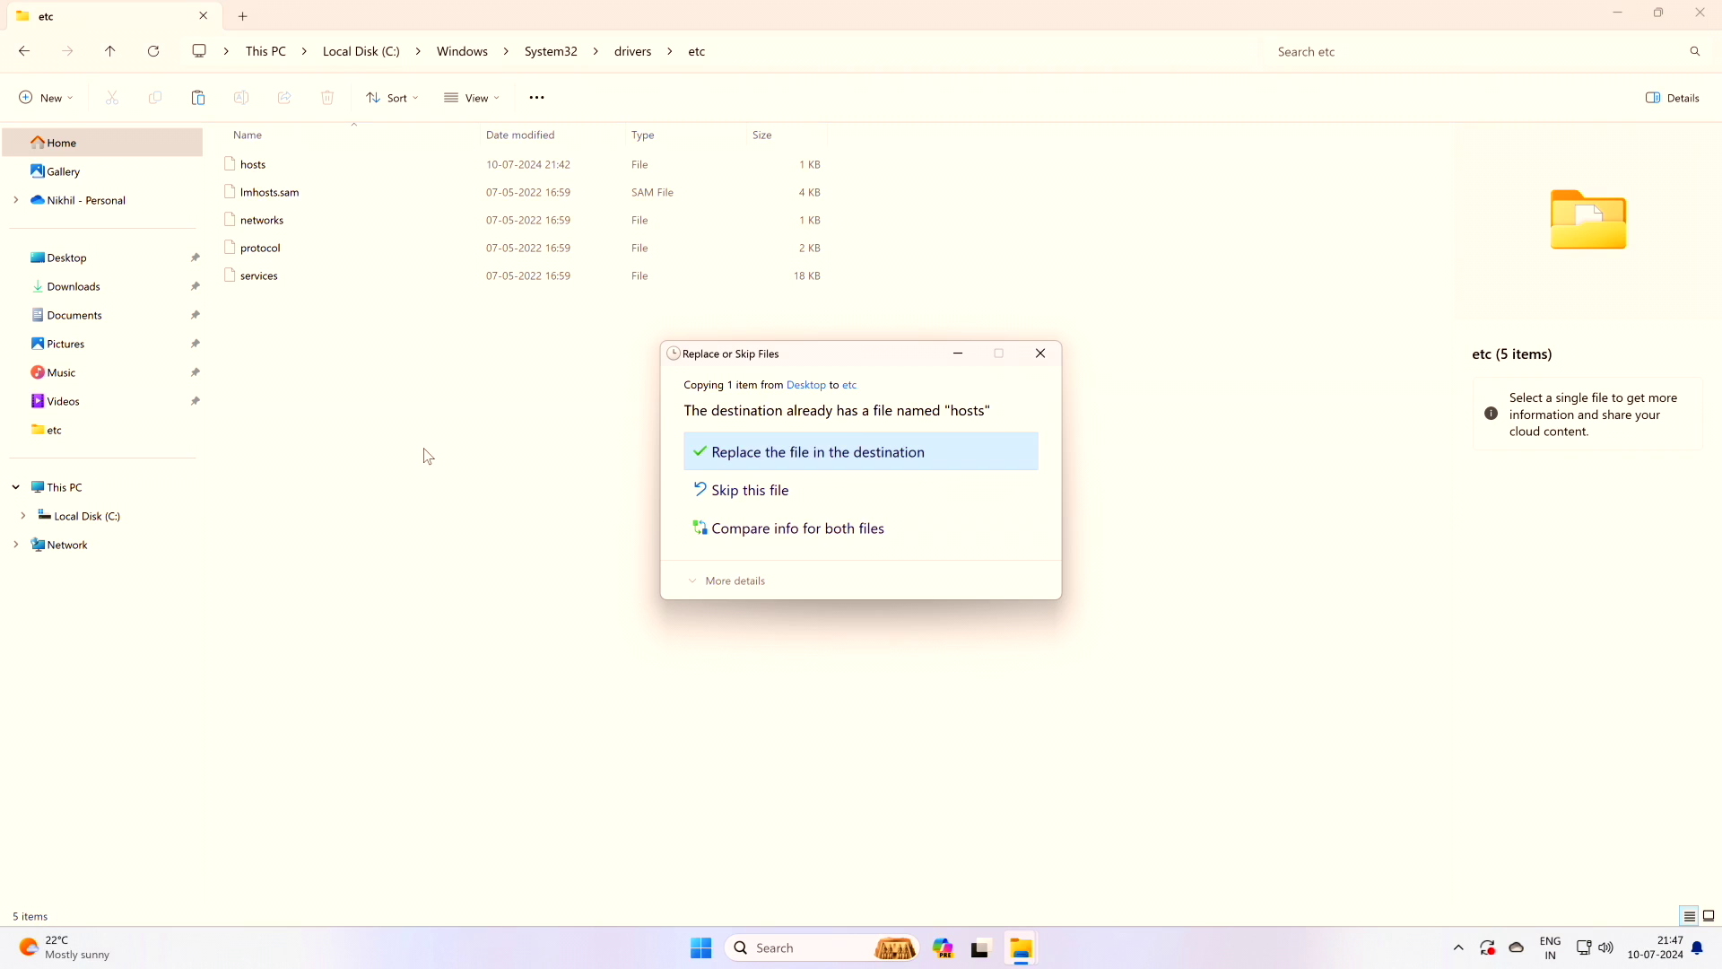
click(806, 458)
click(1715, 13)
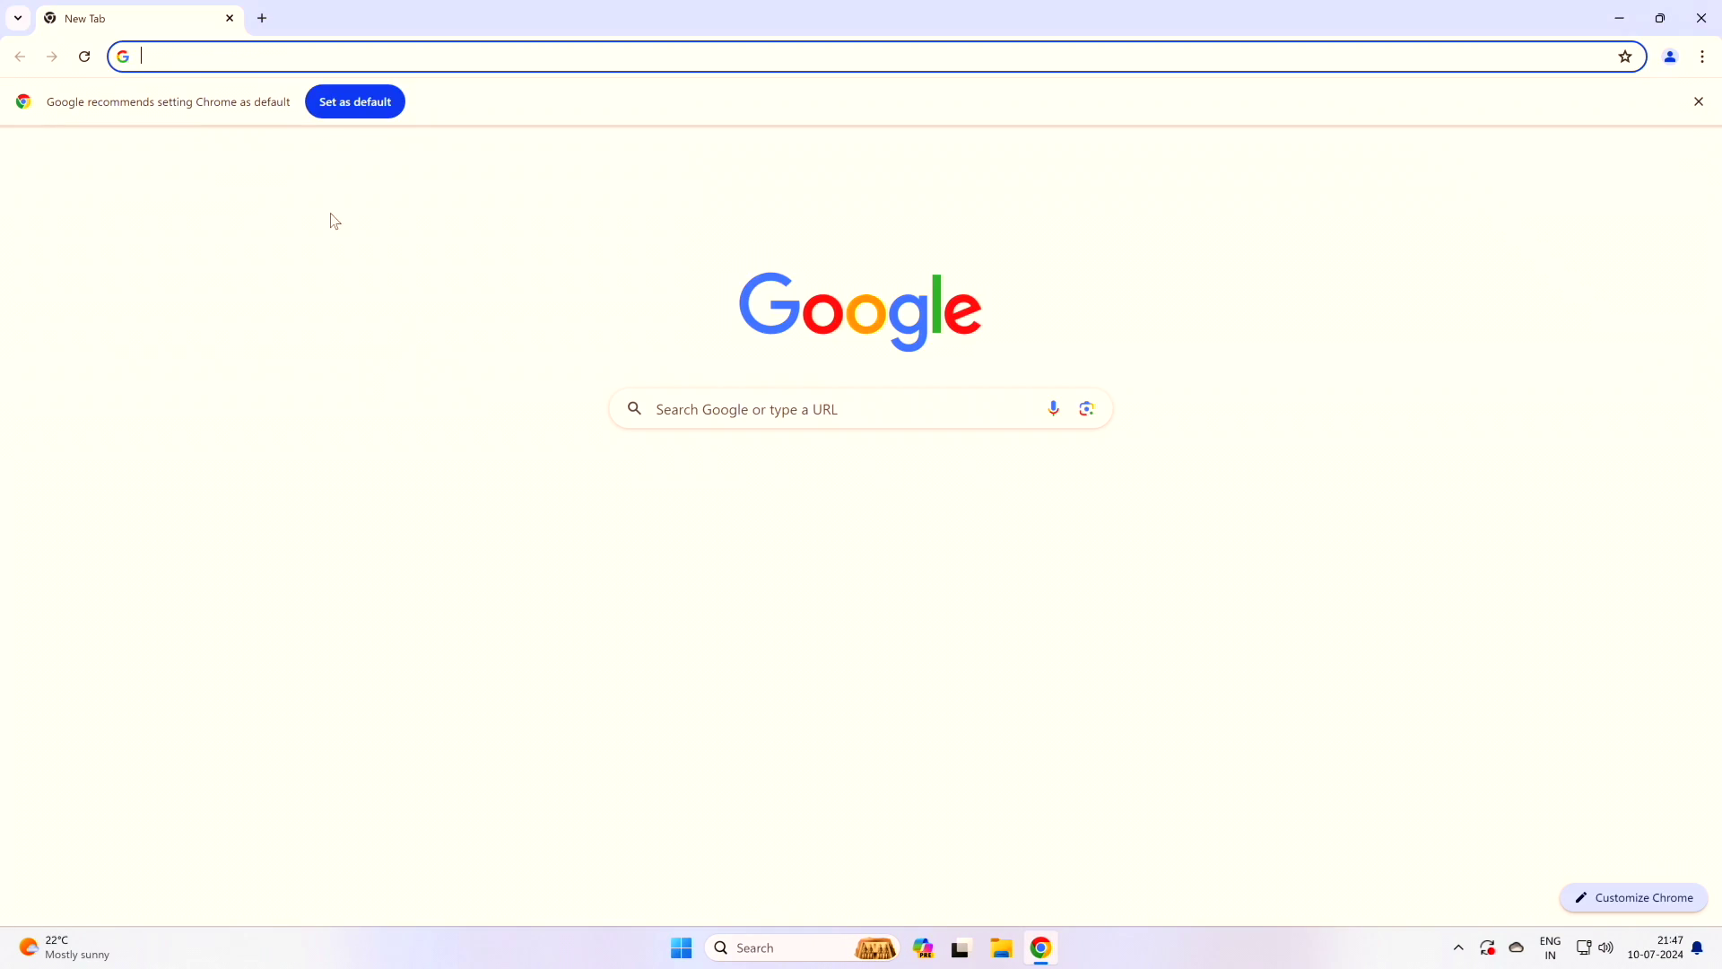
click(231, 57)
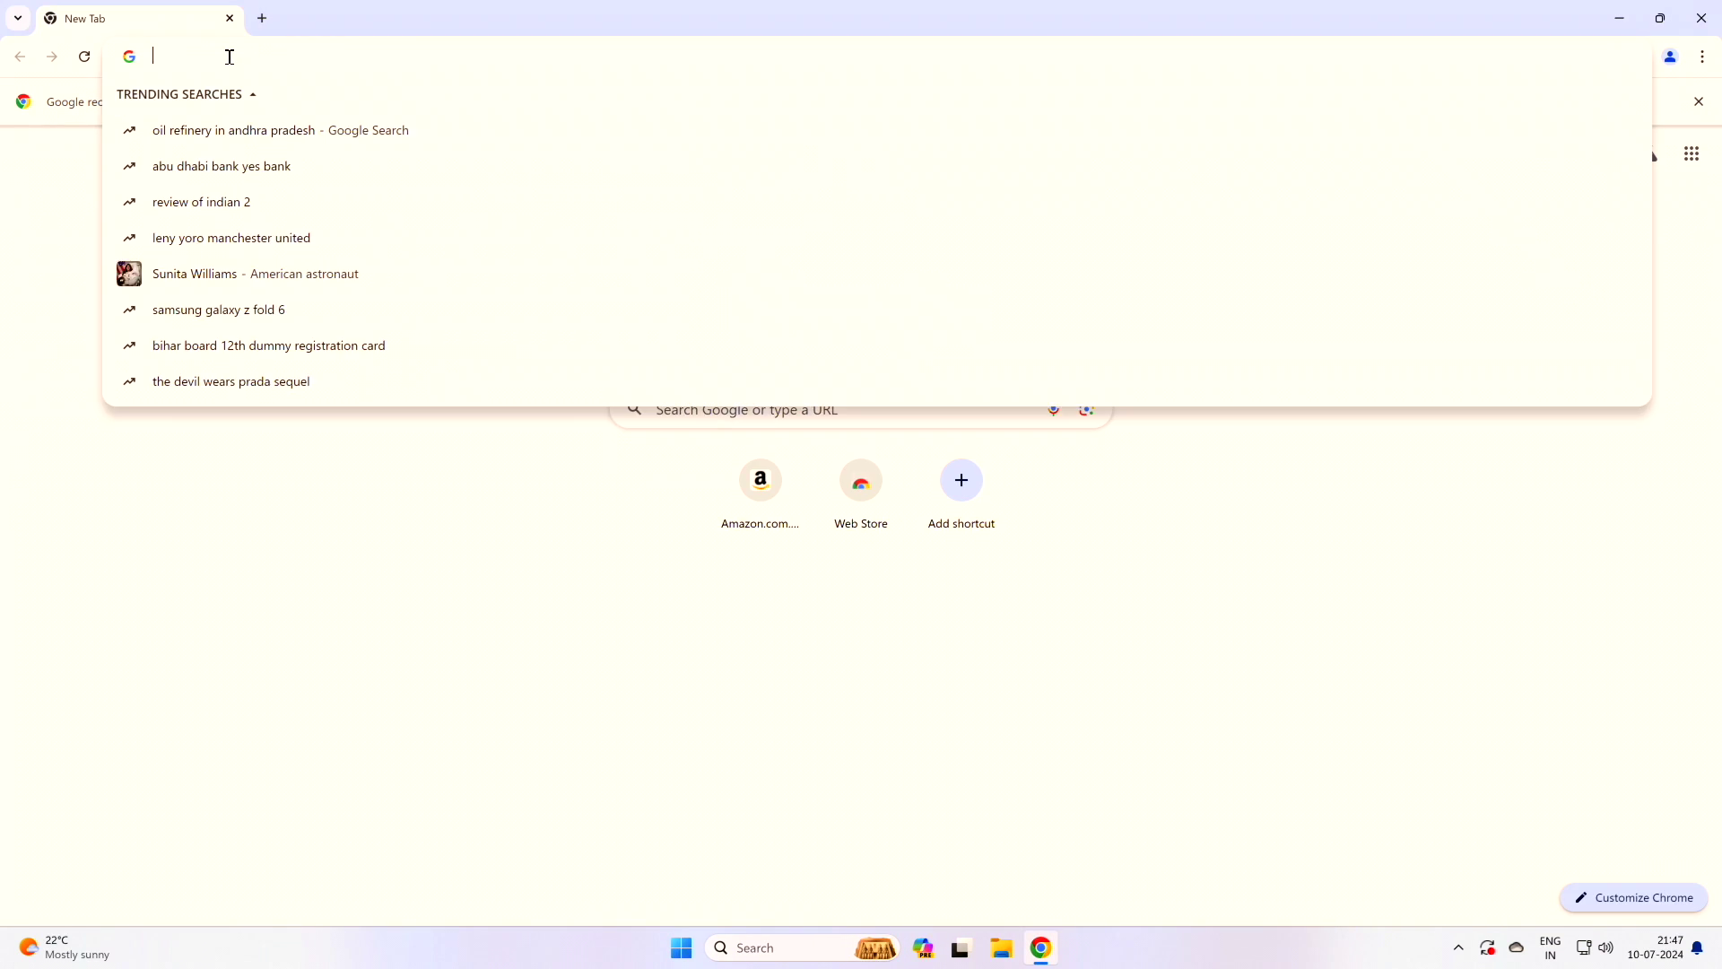
text(www.goo)
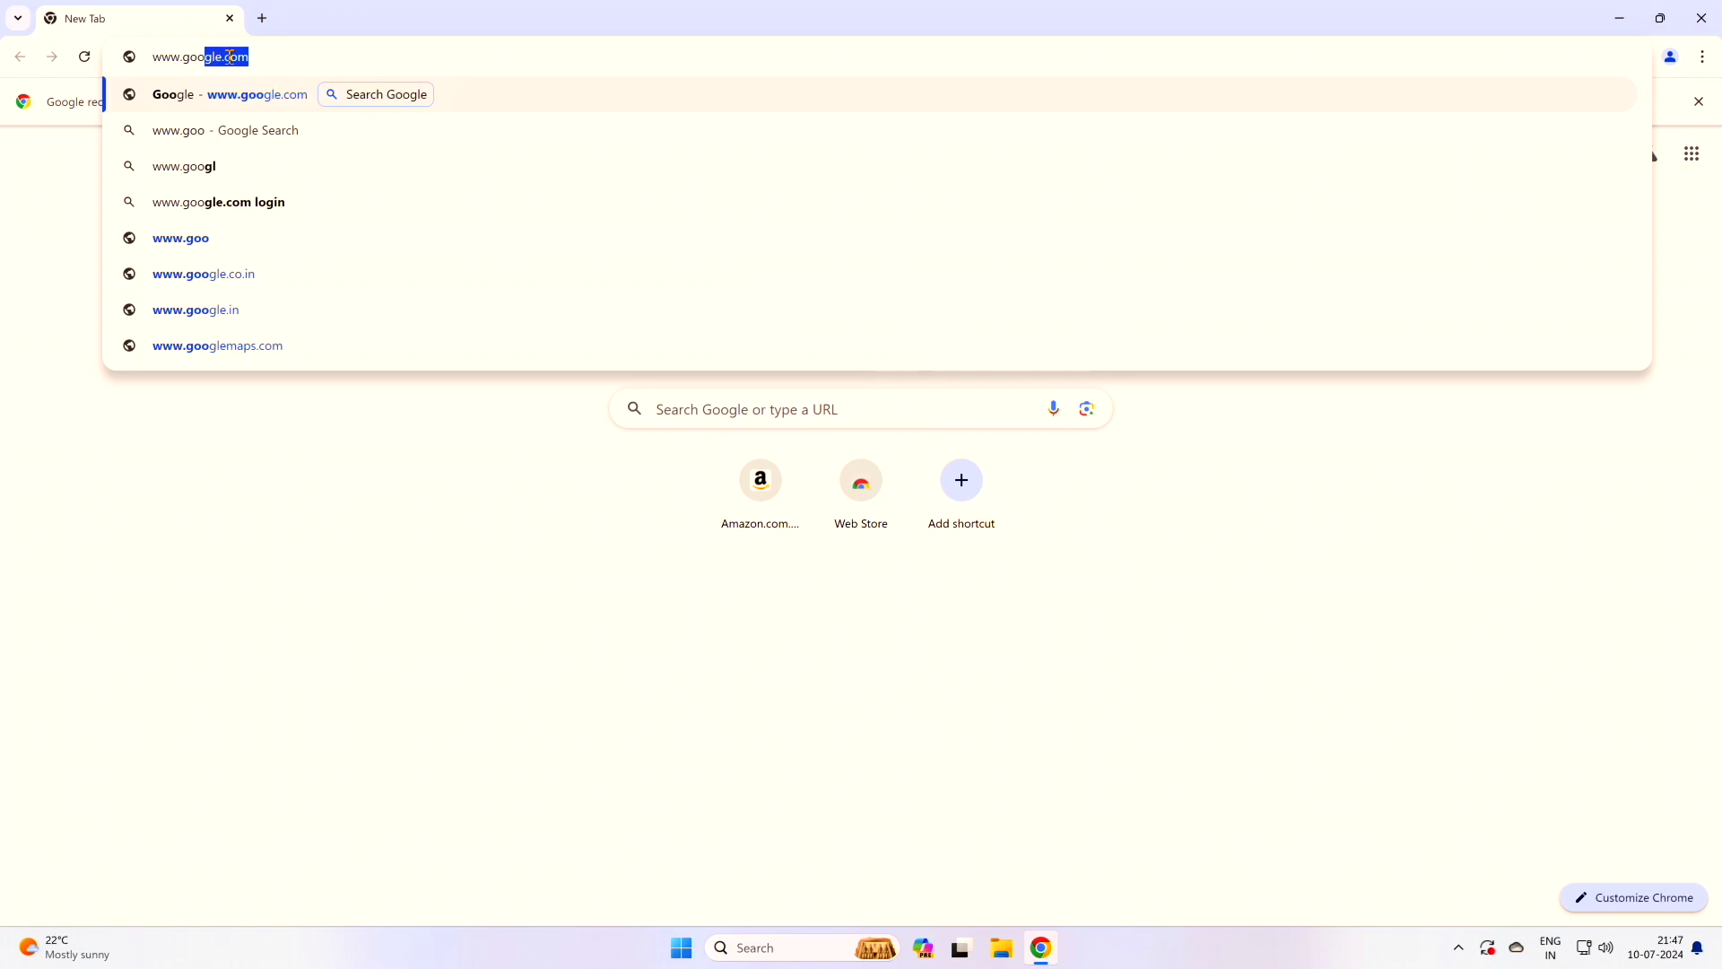
key(Return)
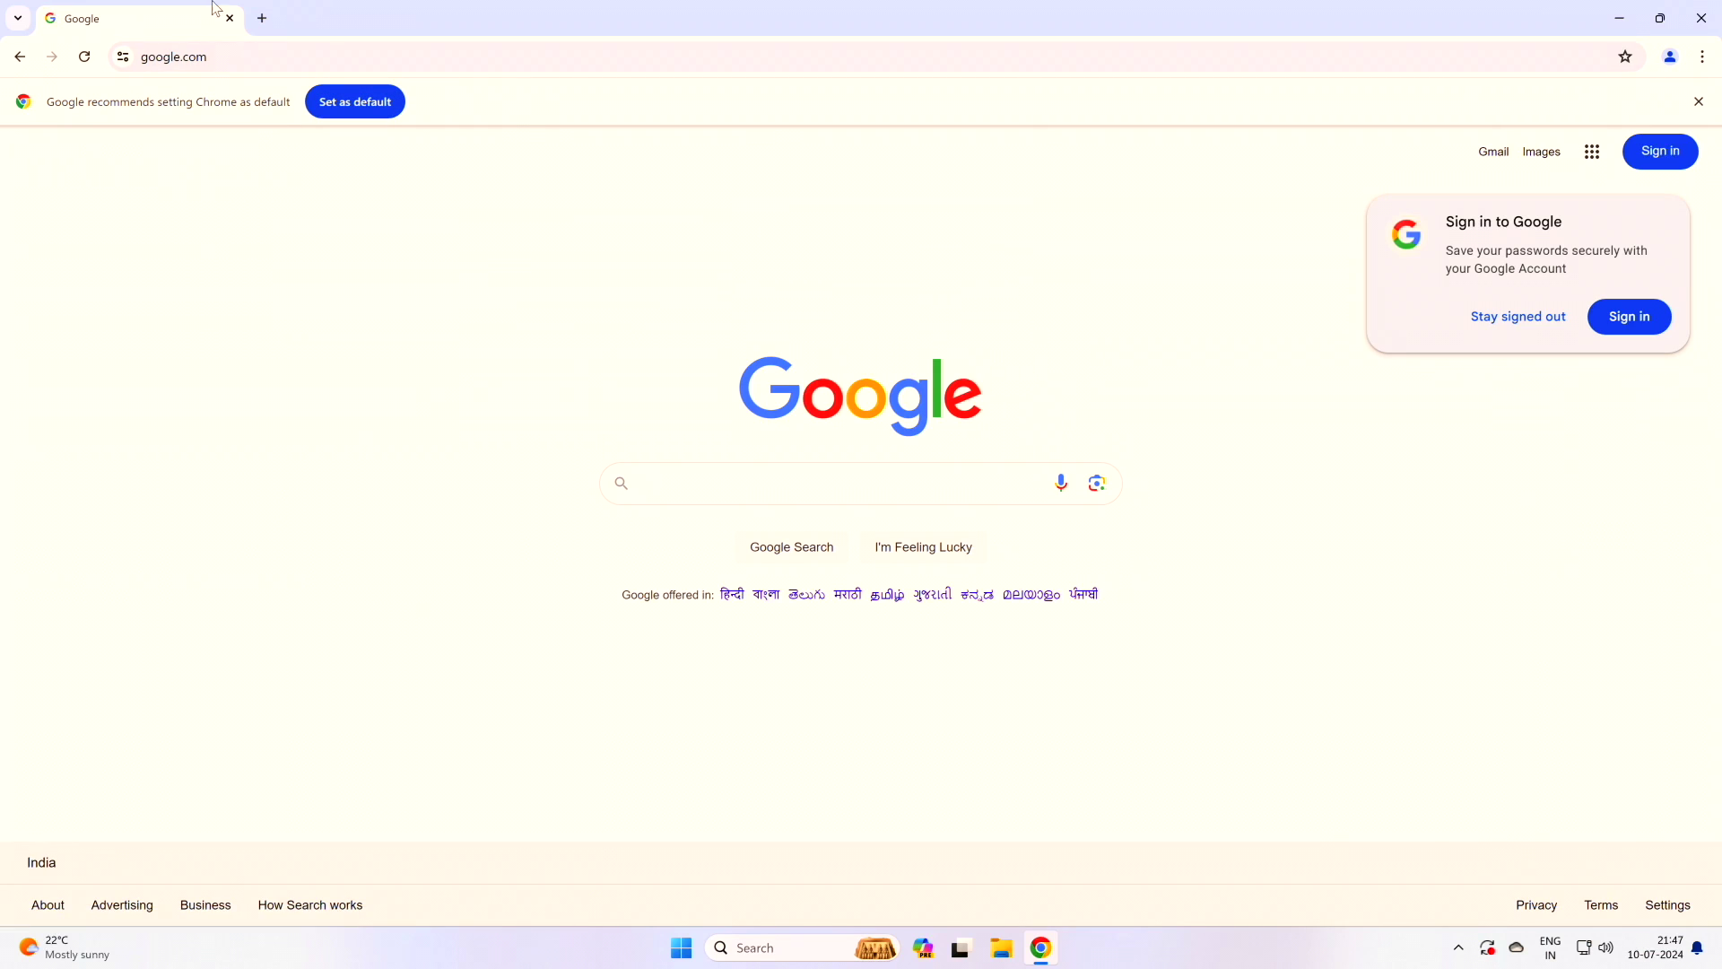